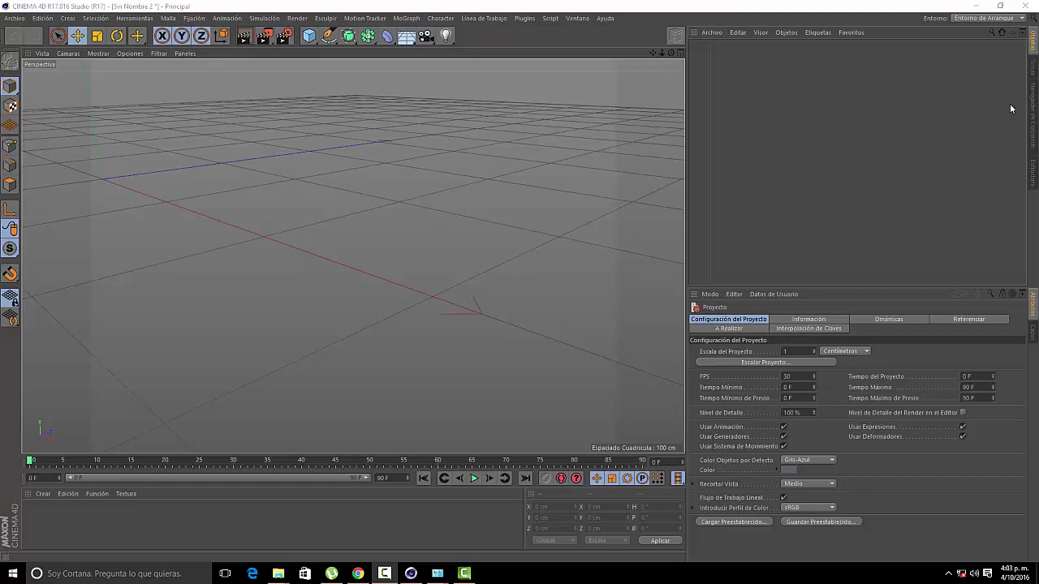
# Step: Browse the Content Browser presets into Sculpting > Example Scenes > 01 Scenes, selecting Cartoon Dragon.c4d
pyautogui.click(1033, 114)
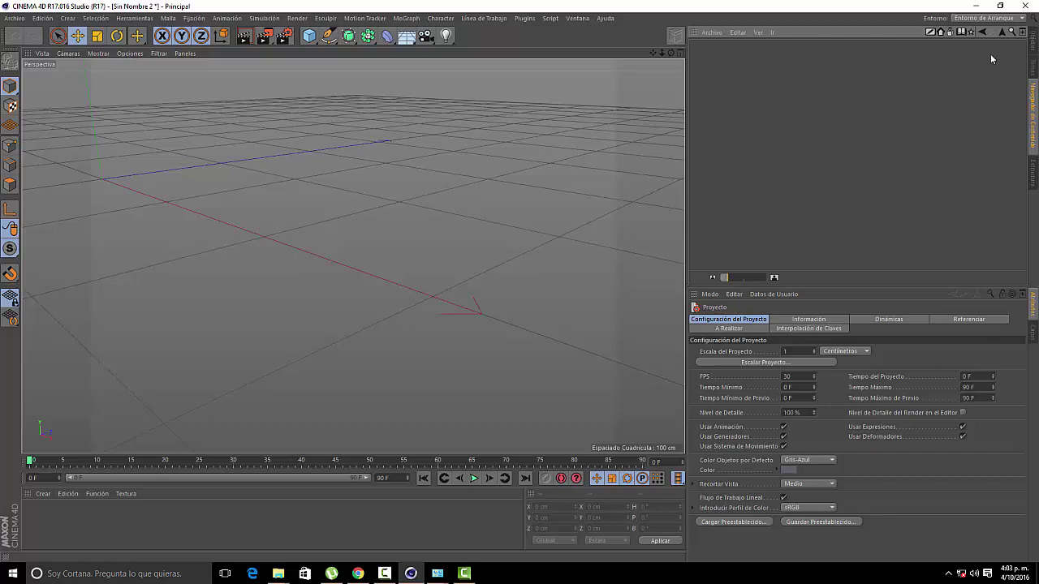
pyautogui.click(940, 33)
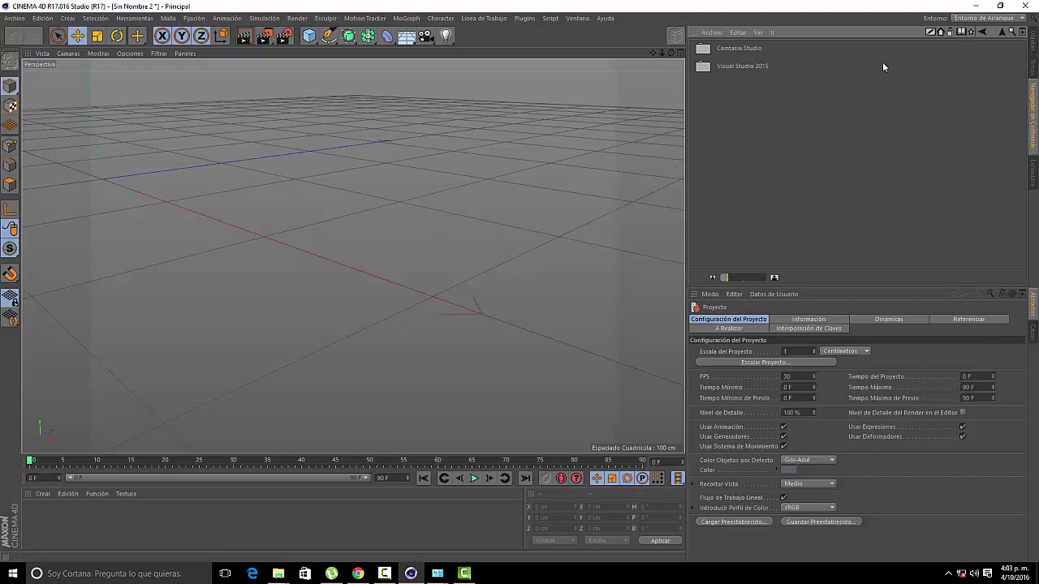
pyautogui.click(951, 33)
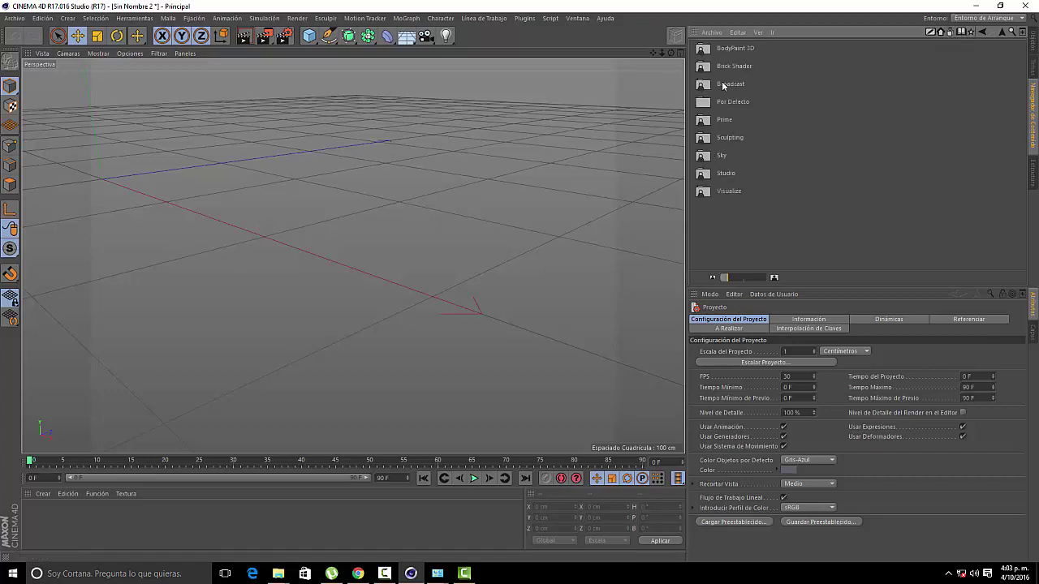
pyautogui.doubleClick(729, 138)
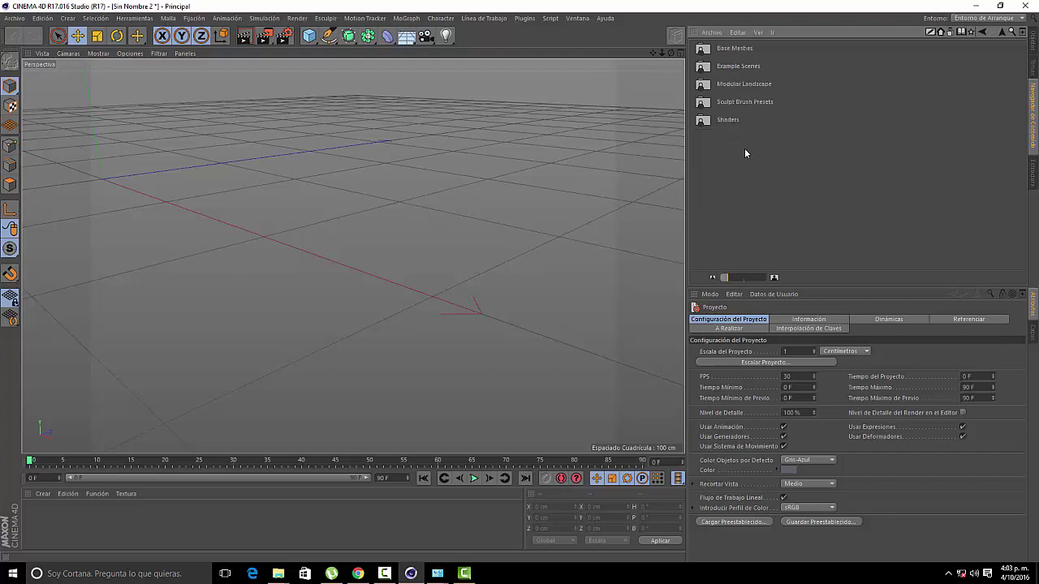
pyautogui.doubleClick(735, 67)
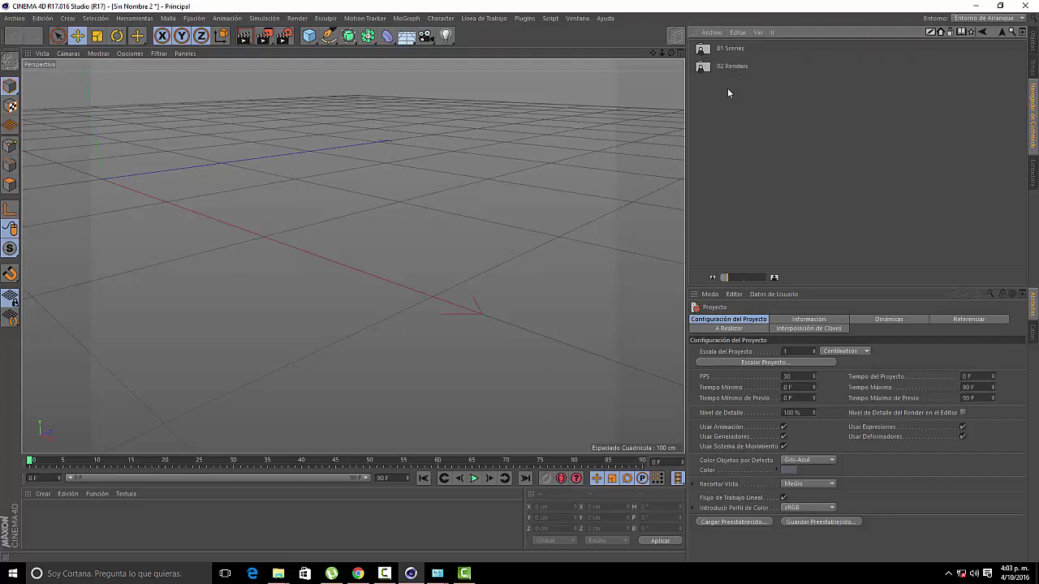
pyautogui.doubleClick(729, 48)
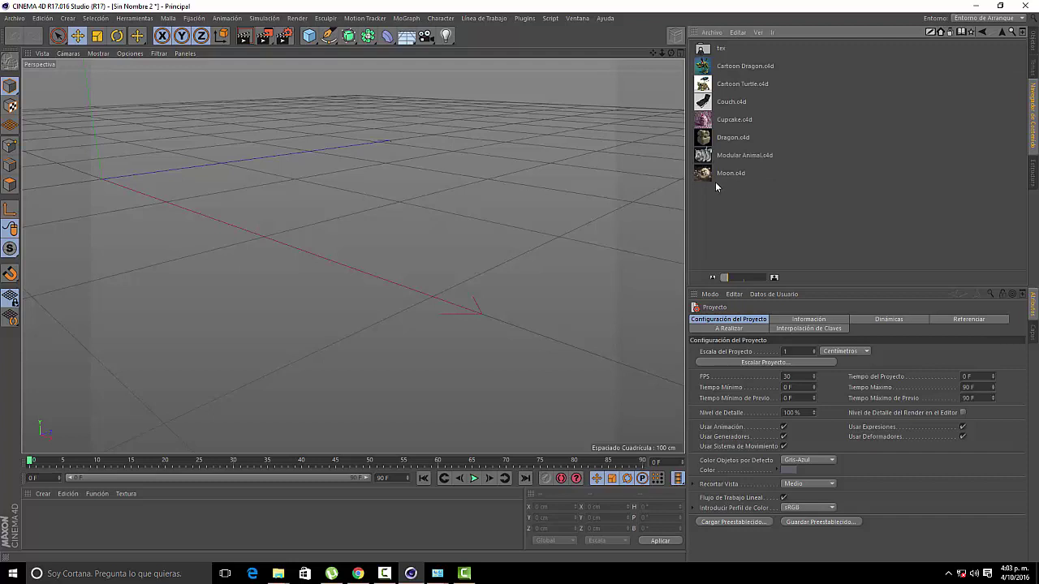
# Step: Load the Cartoon Dragon.c4d example scene and view its object hierarchy
pyautogui.click(744, 65)
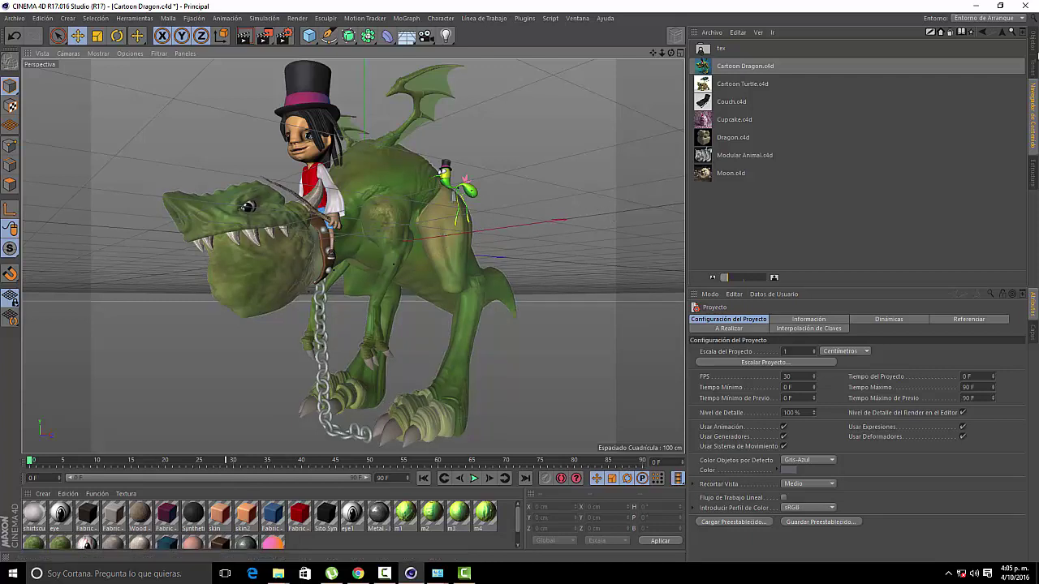
pyautogui.click(1034, 42)
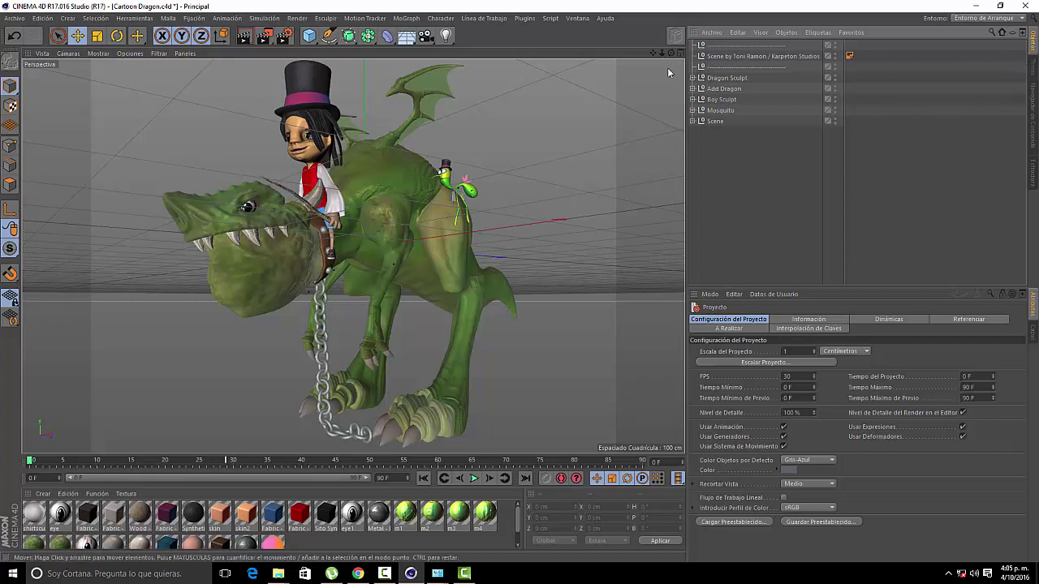
# Step: Expand the Dragon Sculpt group's children, then go back to the Content Browser file list
pyautogui.click(692, 78)
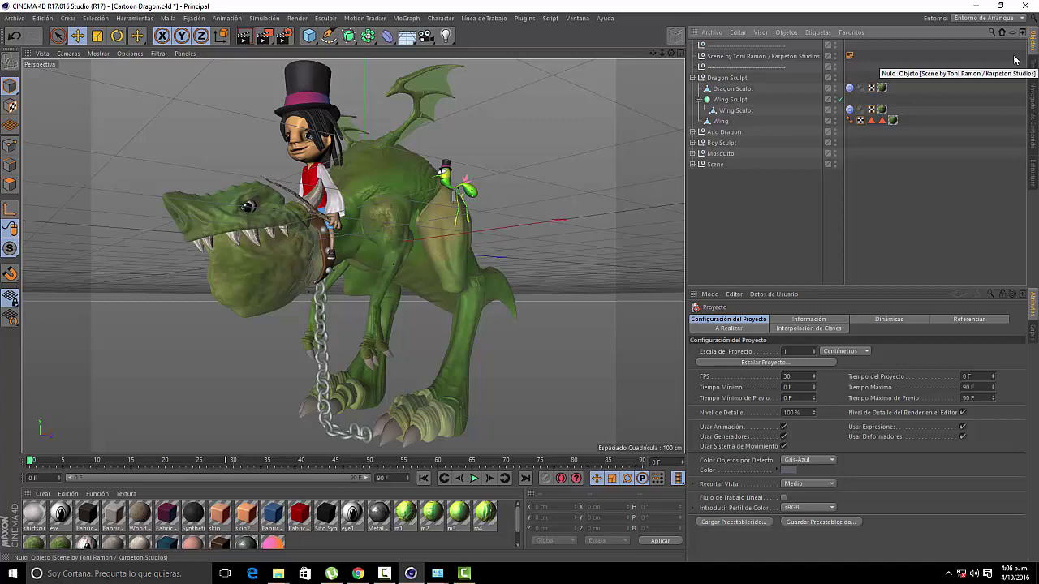
pyautogui.click(1033, 114)
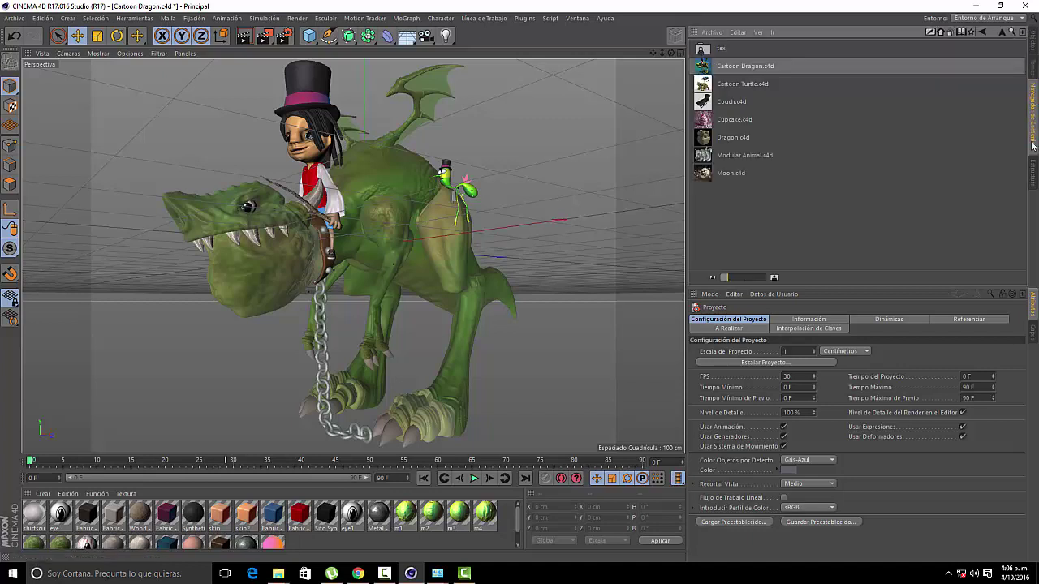
# Step: Create a new Content Browser catalog named 'Alexis' via Archivo > Nuevo Catálogo
pyautogui.click(960, 32)
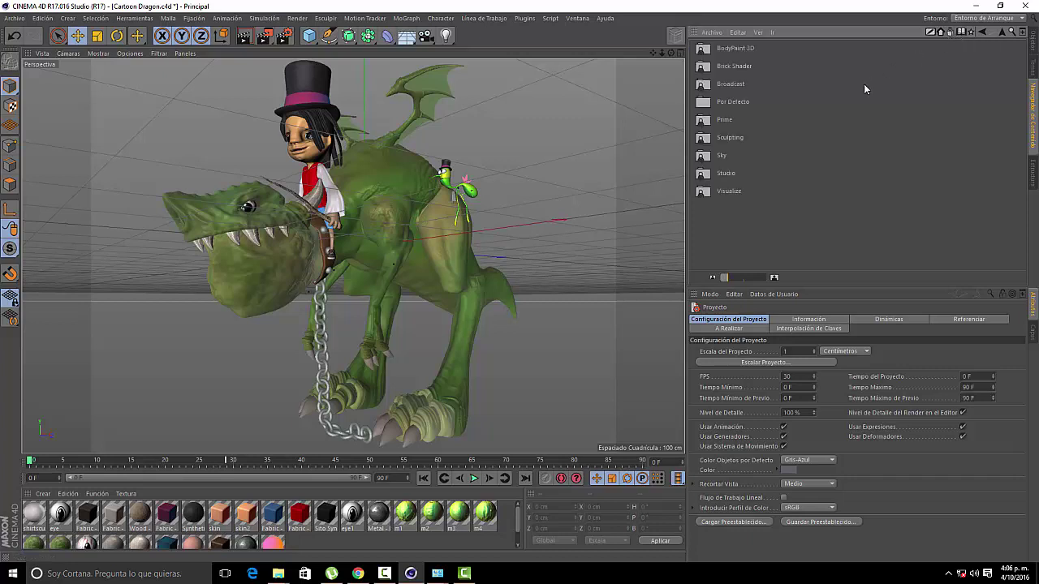
pyautogui.click(710, 32)
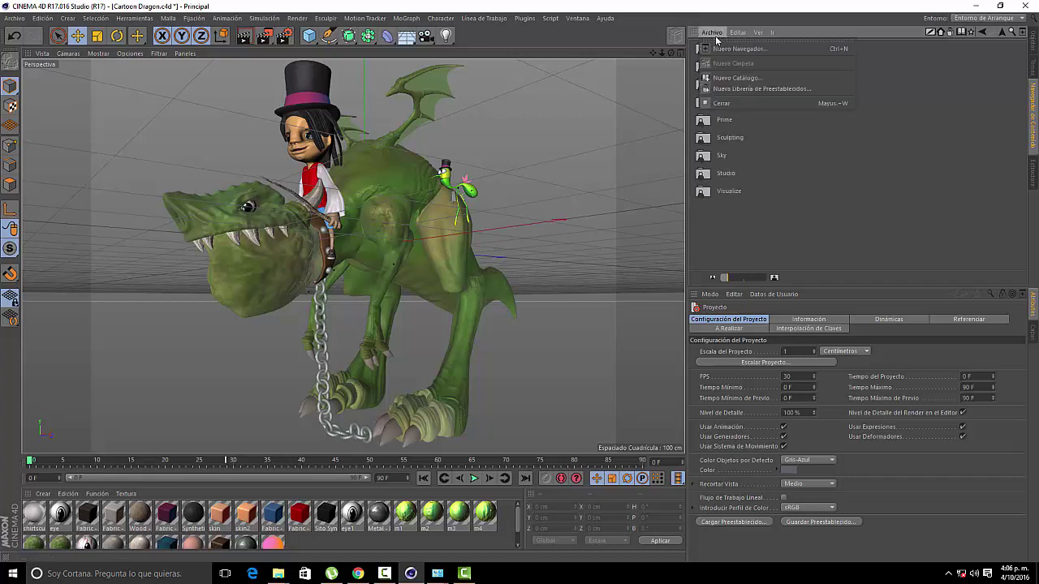
pyautogui.click(735, 78)
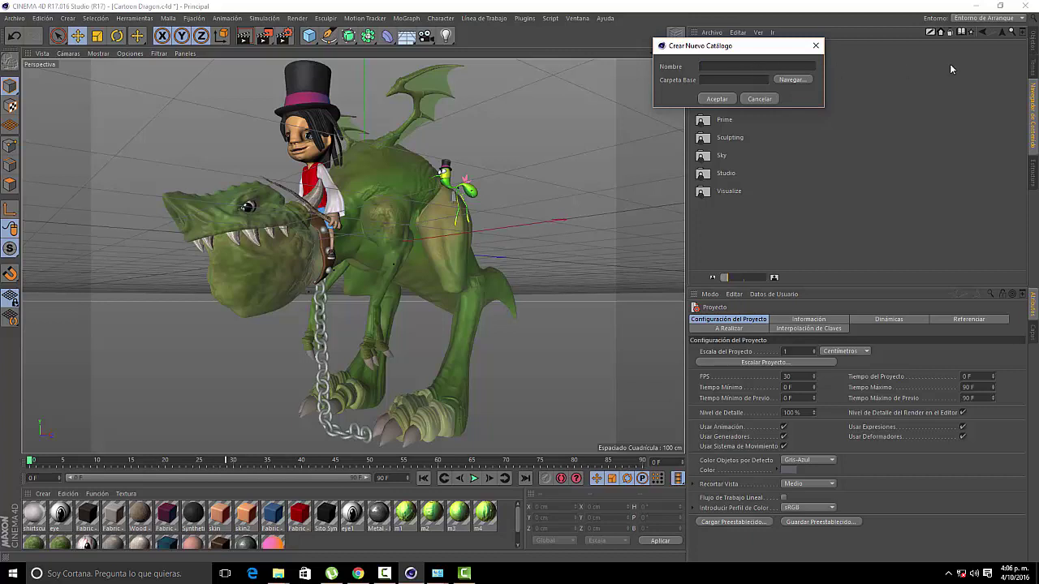
pyautogui.write('Ale')
pyautogui.write('xis')
pyautogui.write('s')
pyautogui.click(719, 99)
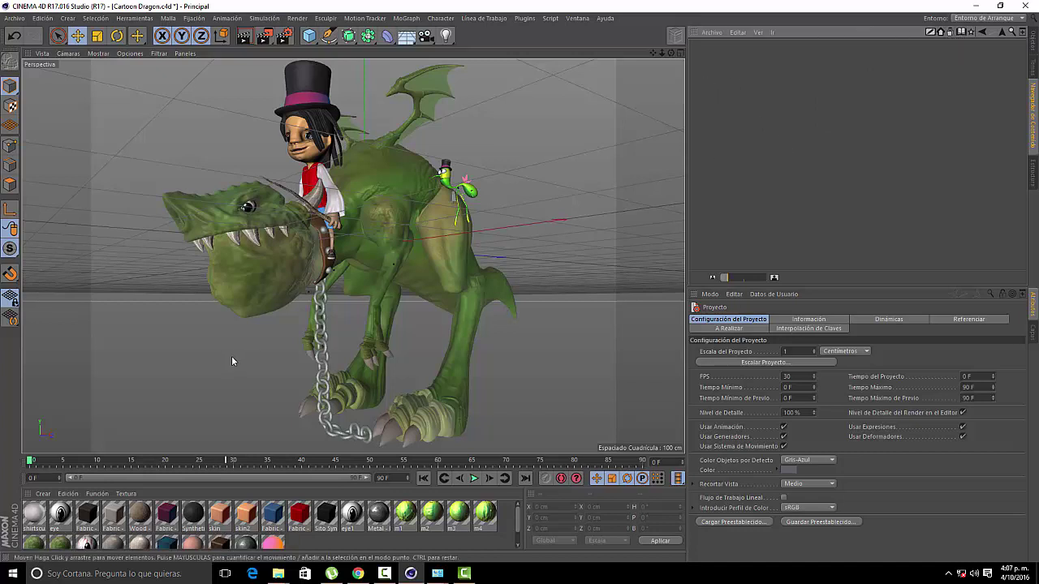
# Step: Start a new empty scene and create a material named Mat, opening it in the Material Editor
pyautogui.click(13, 17)
pyautogui.click(21, 29)
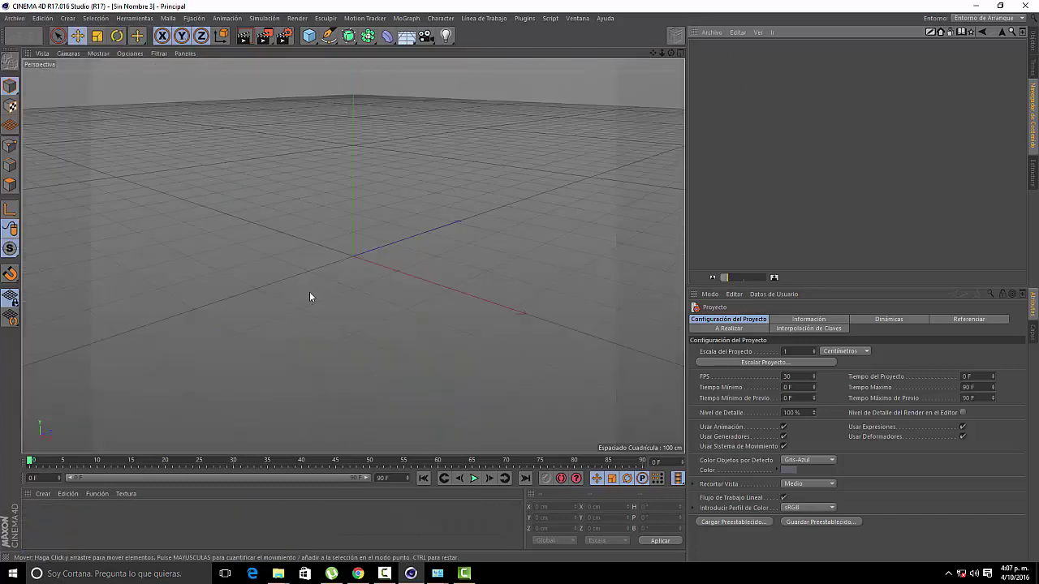
pyautogui.click(43, 493)
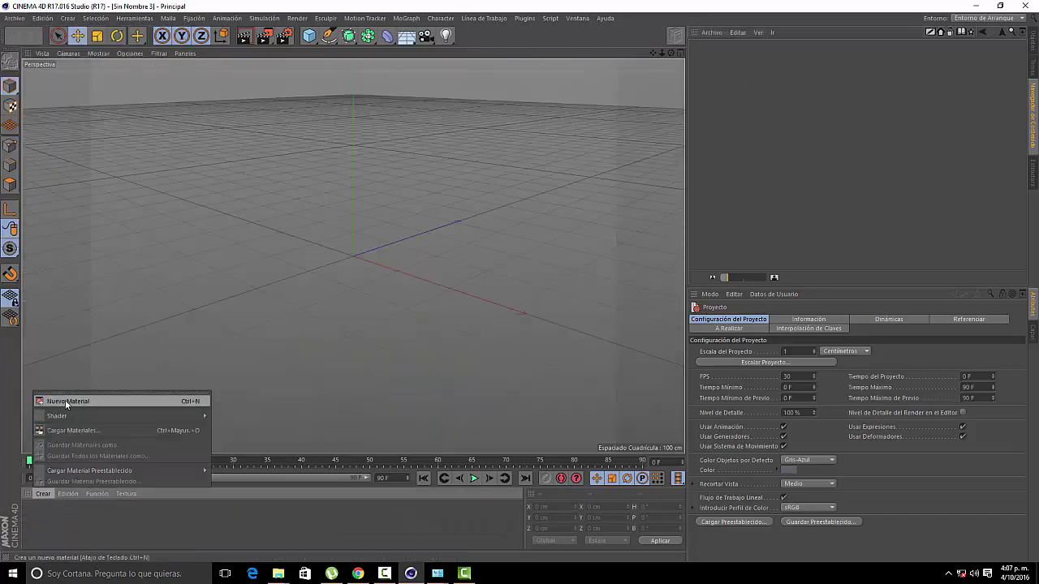
pyautogui.click(64, 400)
pyautogui.click(31, 520)
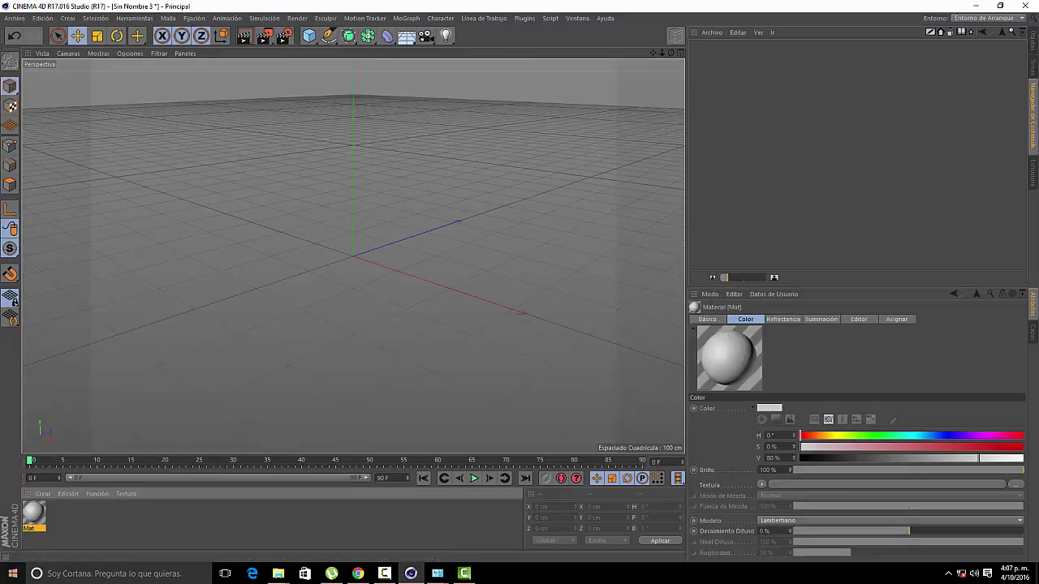
pyautogui.doubleClick(31, 520)
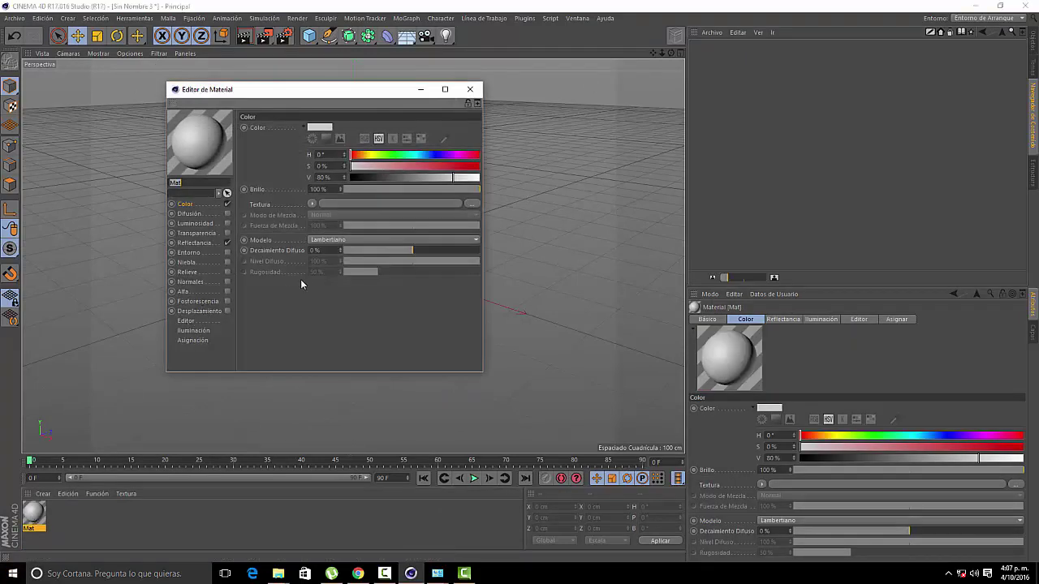
# Step: Keep Lambertian shading and bring up the file picker for the Color channel texture
pyautogui.click(329, 242)
pyautogui.click(328, 243)
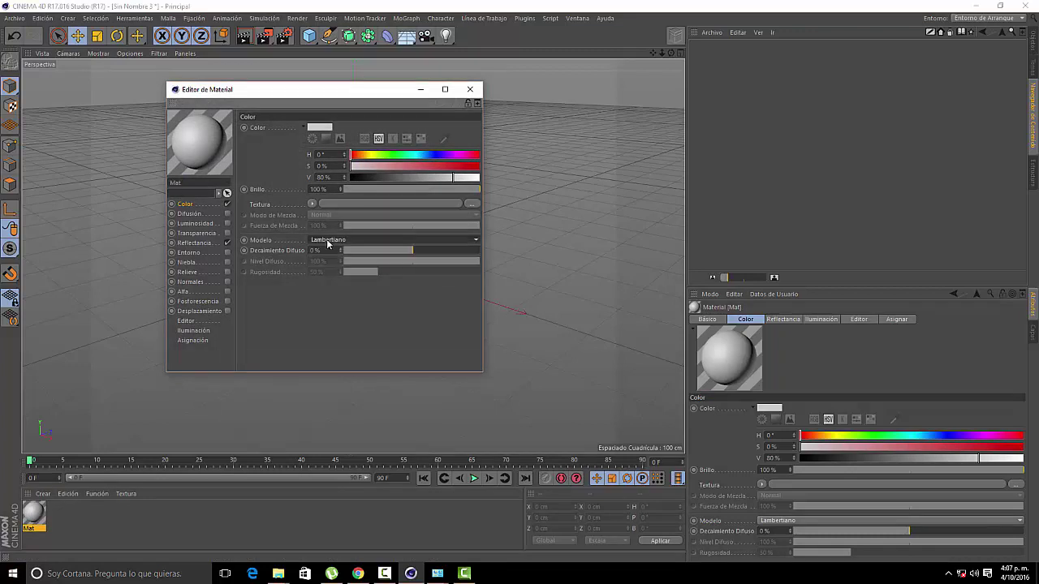
pyautogui.click(189, 214)
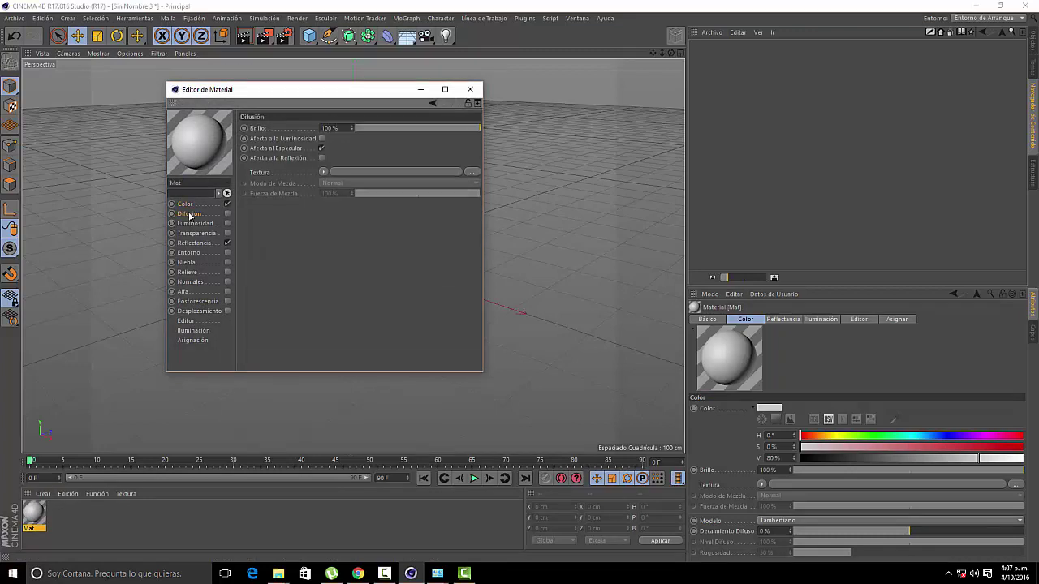
pyautogui.click(187, 204)
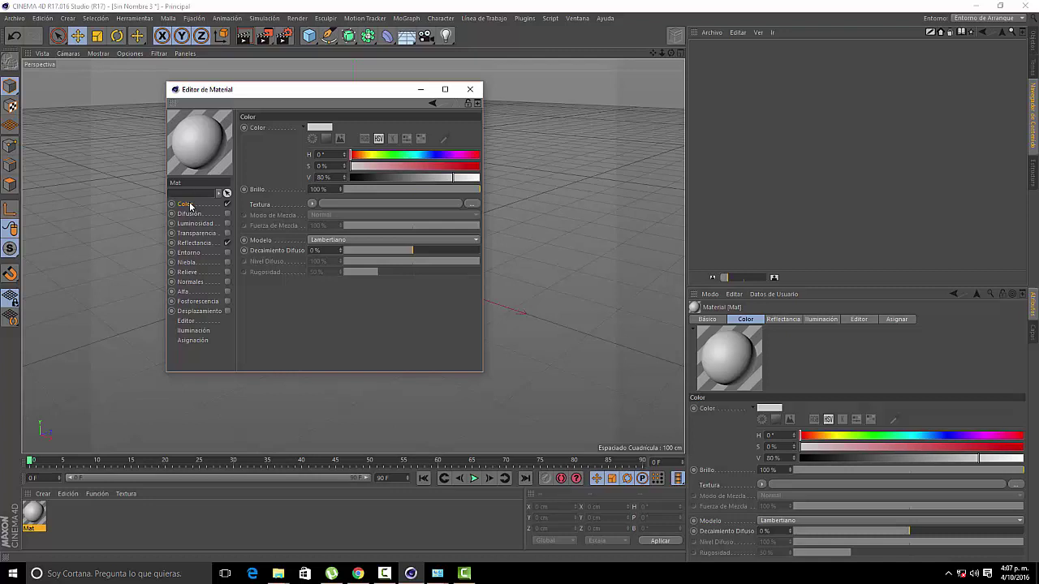
pyautogui.click(333, 207)
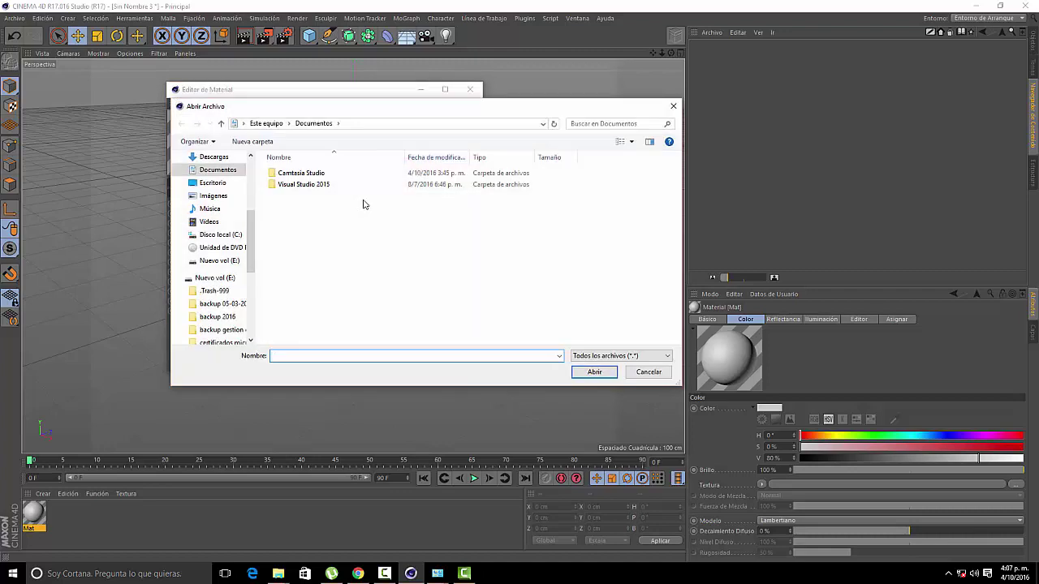
# Step: Use a Color shader as Mat's colour texture, set to H 206°, S 72%, brightness 90%
pyautogui.press('Escape')
pyautogui.click(314, 206)
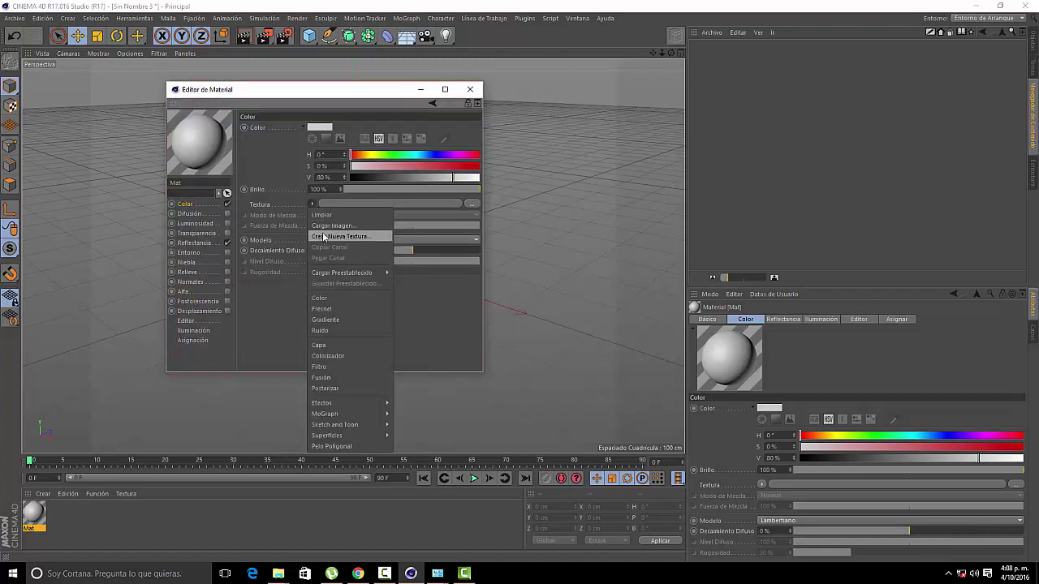
pyautogui.click(319, 297)
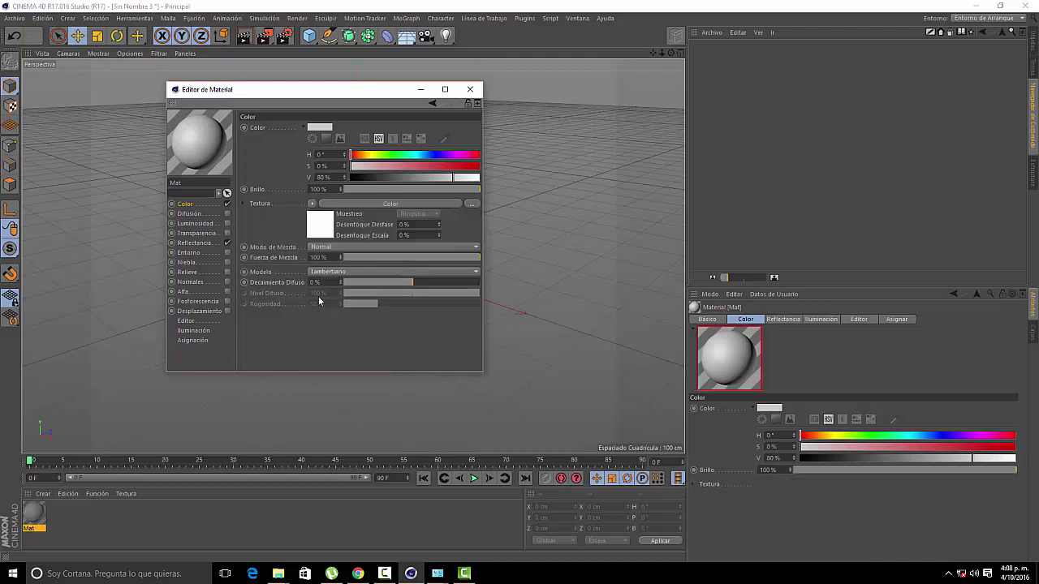
pyautogui.click(305, 238)
pyautogui.moveTo(328, 229)
pyautogui.mouseDown()
pyautogui.moveTo(410, 229)
pyautogui.moveTo(435, 243)
pyautogui.mouseUp()
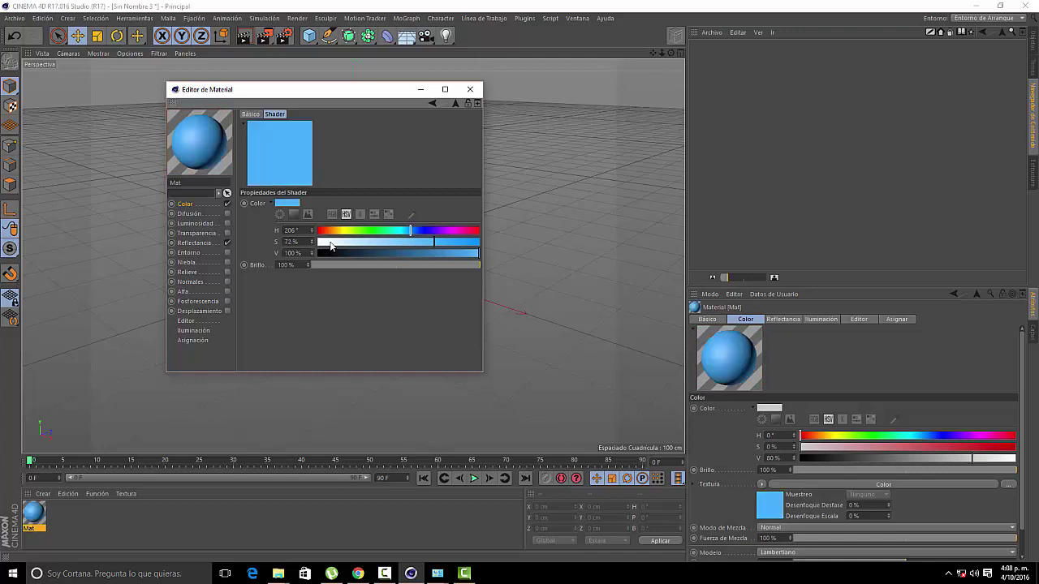
pyautogui.moveTo(330, 264); pyautogui.dragTo(413, 263)
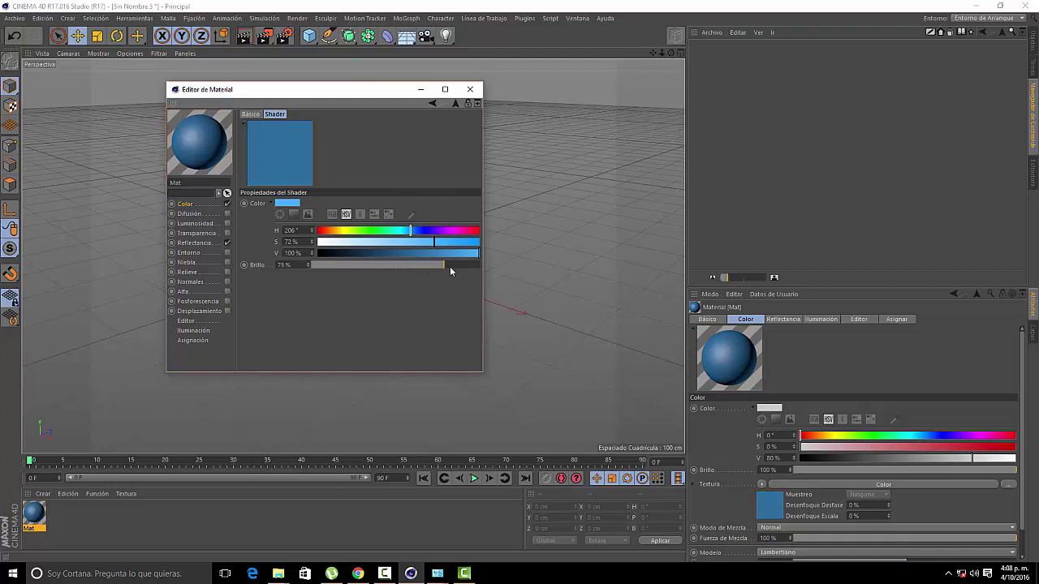
pyautogui.moveTo(467, 270); pyautogui.dragTo(463, 266)
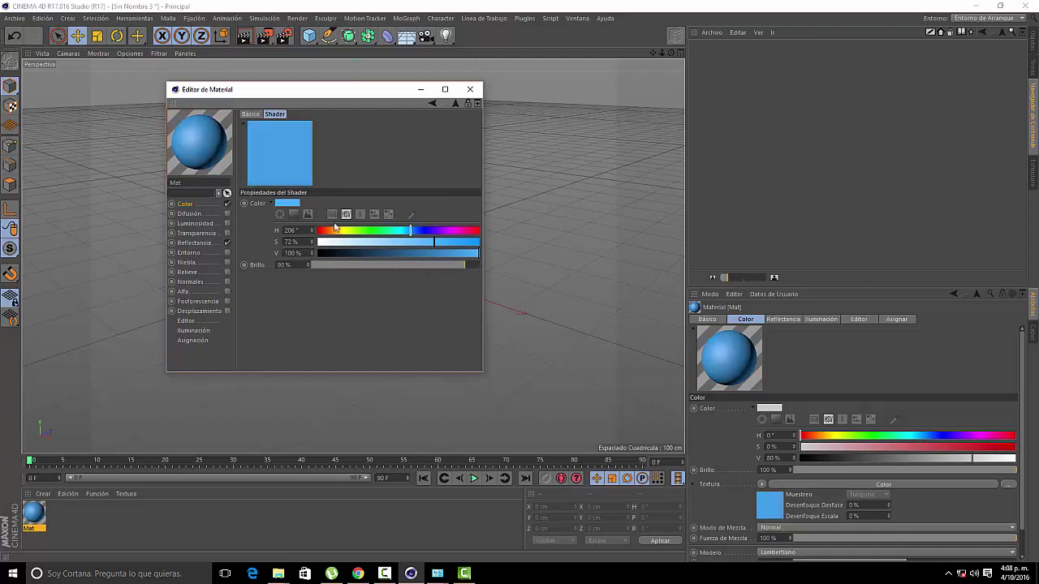
pyautogui.click(469, 89)
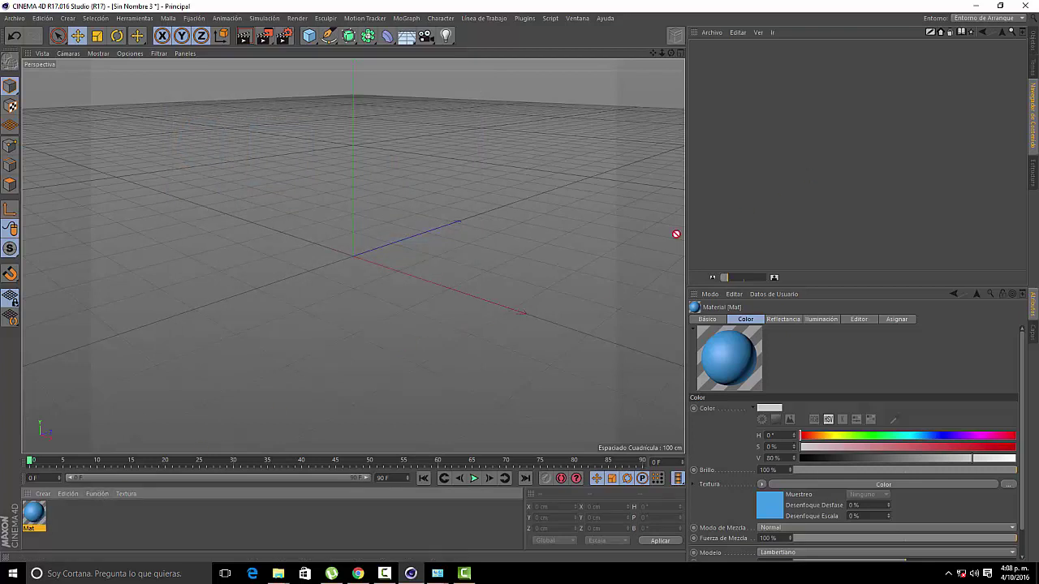
# Step: Save the blue Mat material as a material preset, entering 'azul' as its name
pyautogui.rightClick(31, 521)
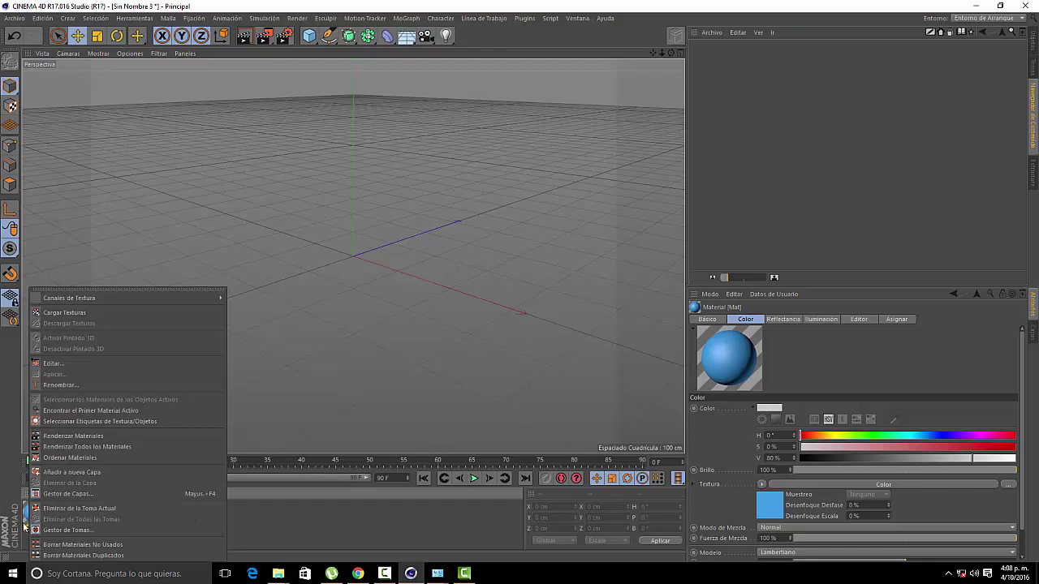
pyautogui.click(246, 514)
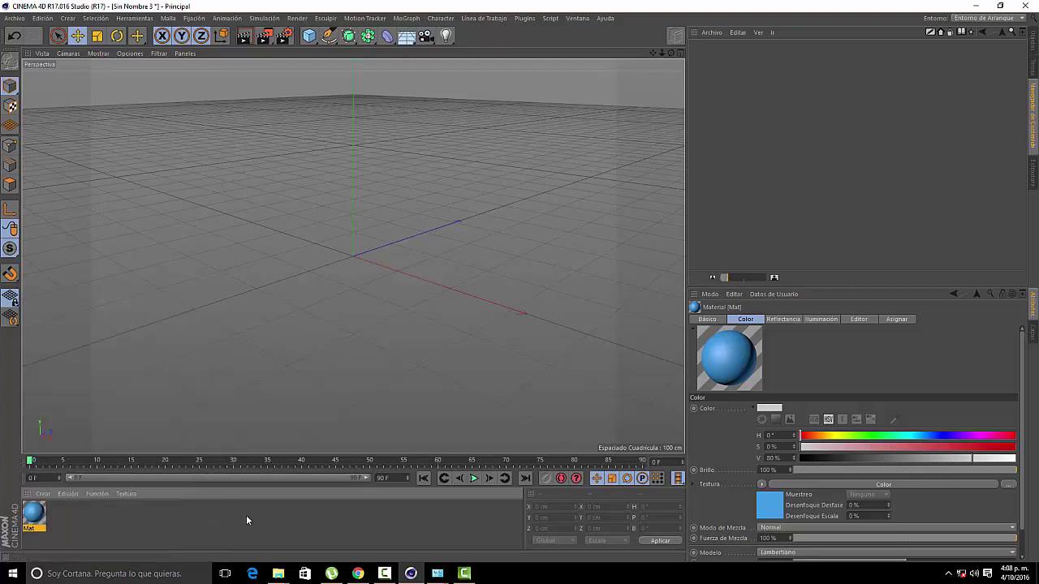
pyautogui.click(46, 498)
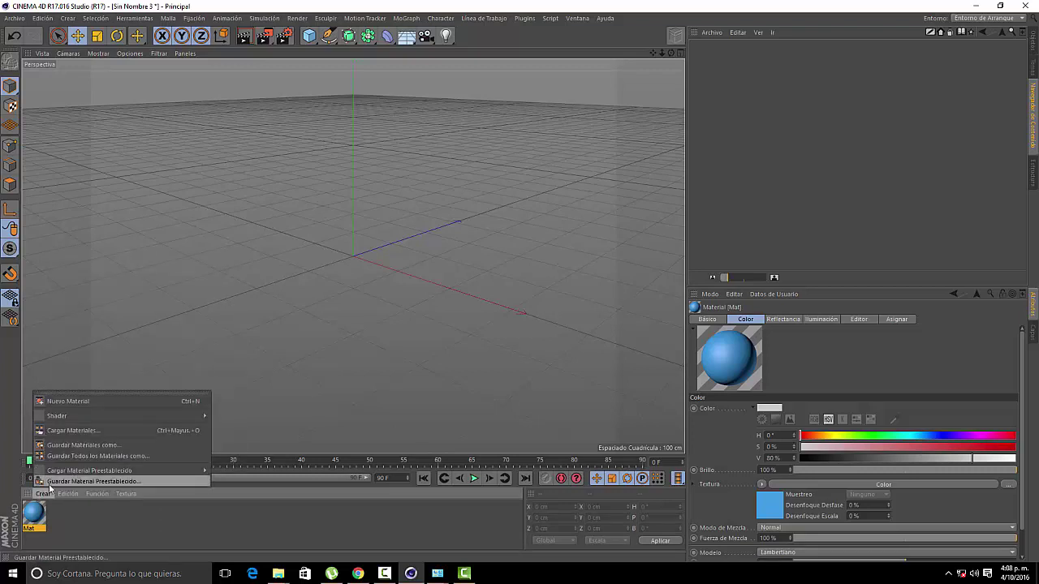
pyautogui.click(49, 483)
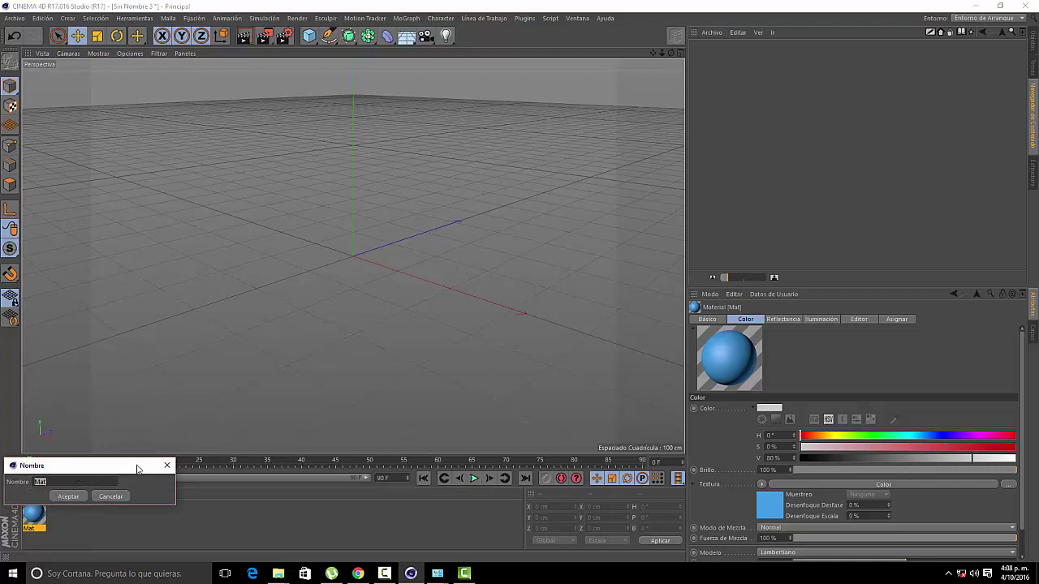
pyautogui.write('c')
# Step: Confirm the azul preset, then browse Studio > Presets and return to the presets root
pyautogui.click(72, 496)
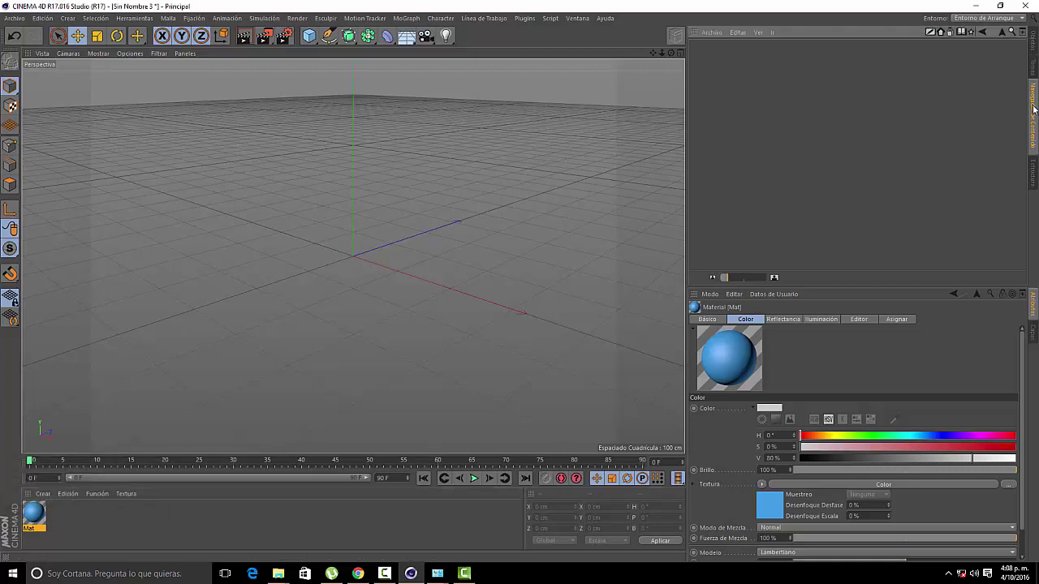
pyautogui.click(946, 32)
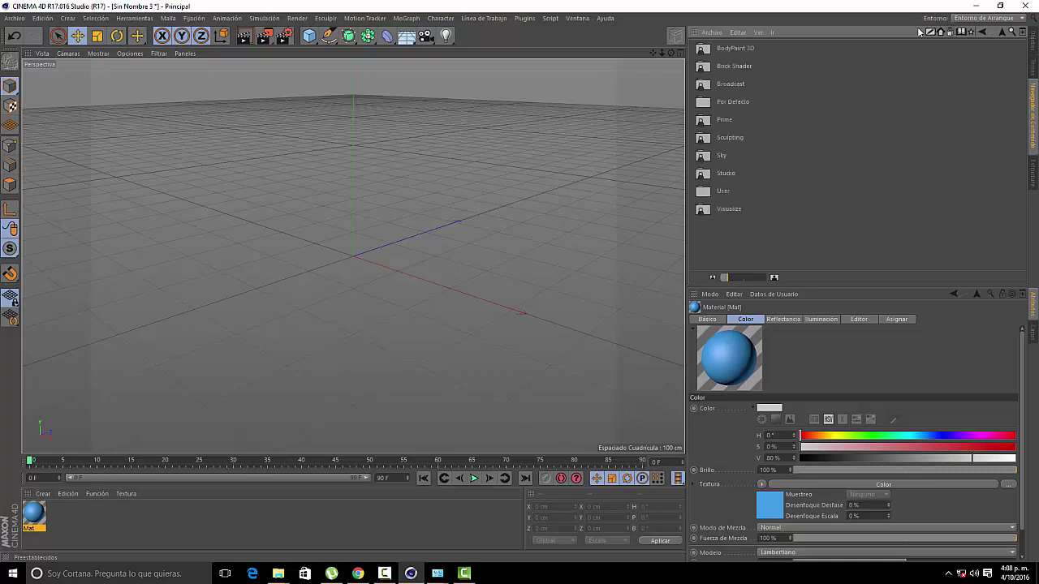
pyautogui.click(726, 172)
pyautogui.doubleClick(727, 172)
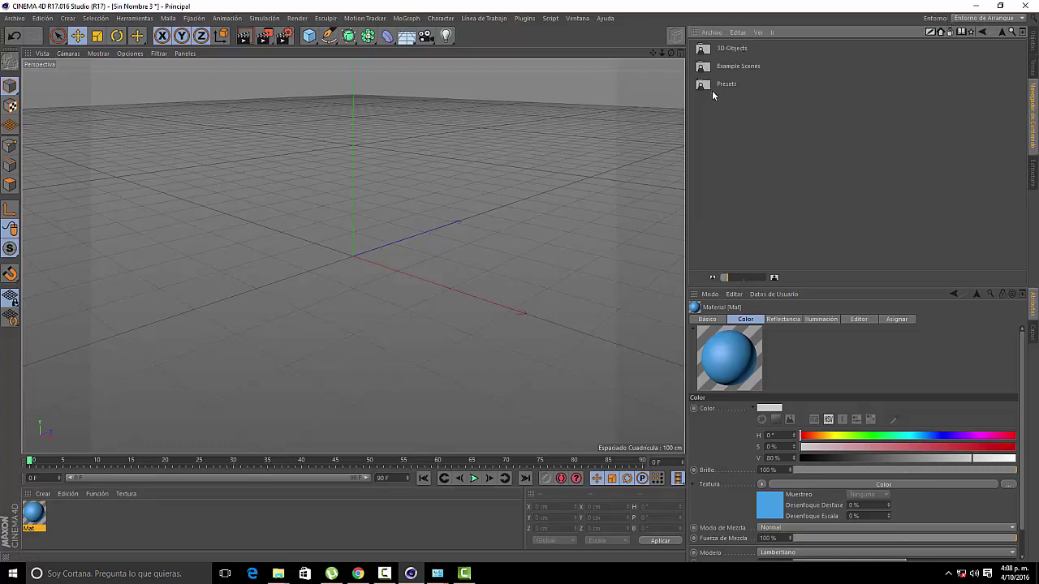
pyautogui.doubleClick(715, 86)
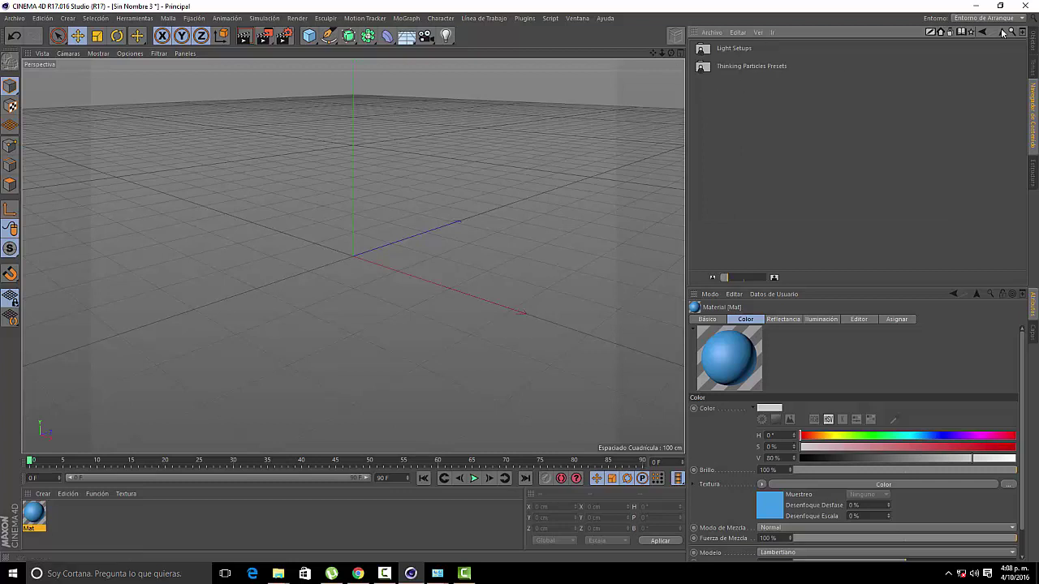
pyautogui.click(950, 32)
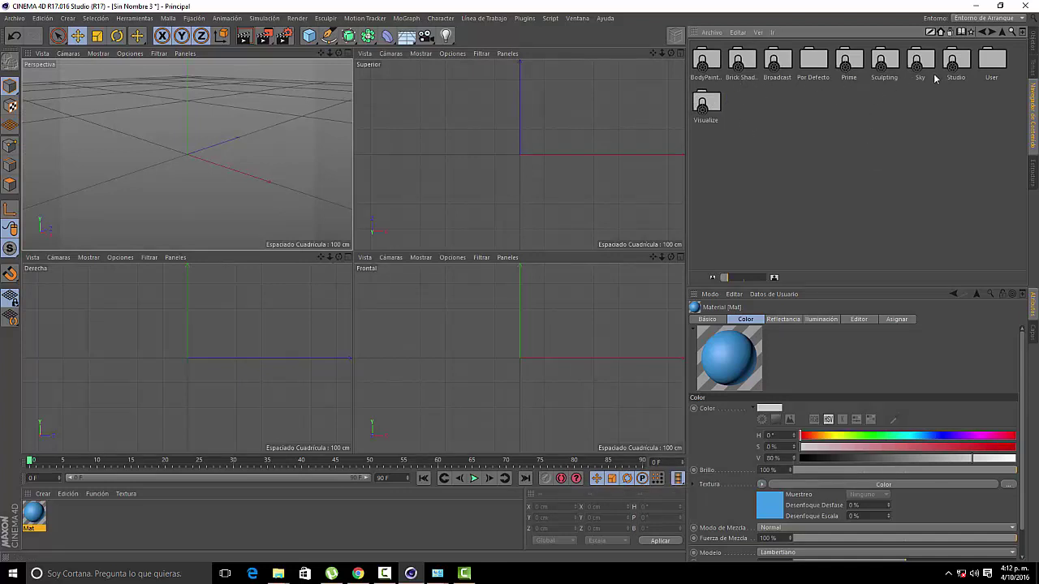
# Step: Search the presets for 'azul' and reveal the Materiales folder under User
pyautogui.click(1011, 33)
pyautogui.write('azul')
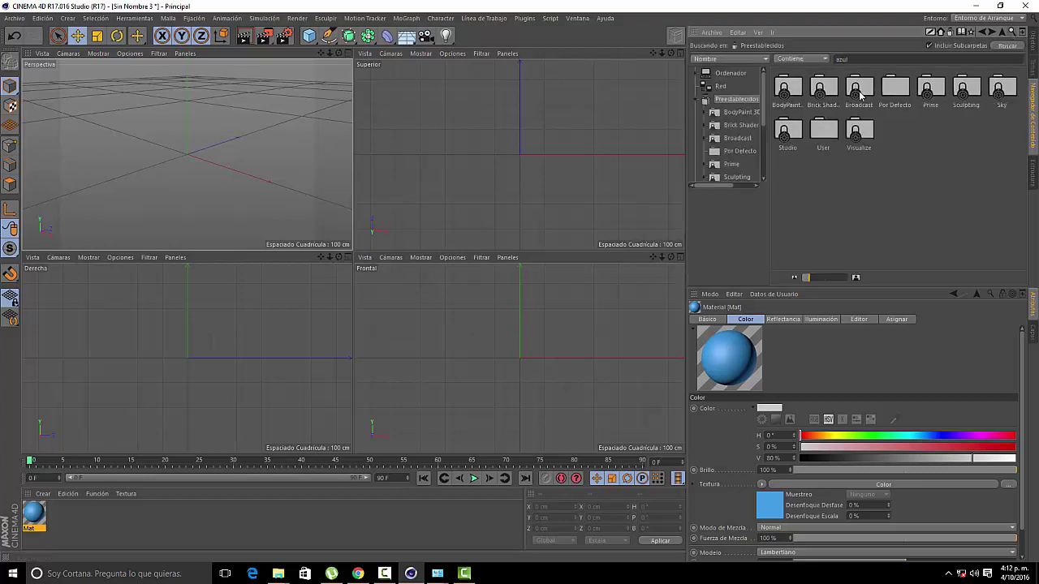
pyautogui.press('Return')
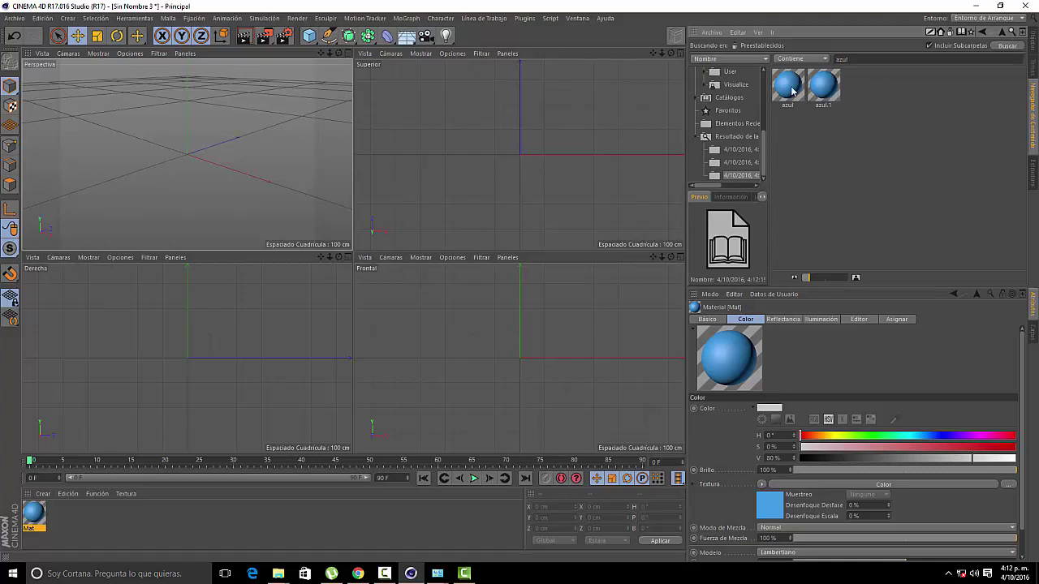
pyautogui.click(792, 91)
pyautogui.scroll(3, 730, 130)
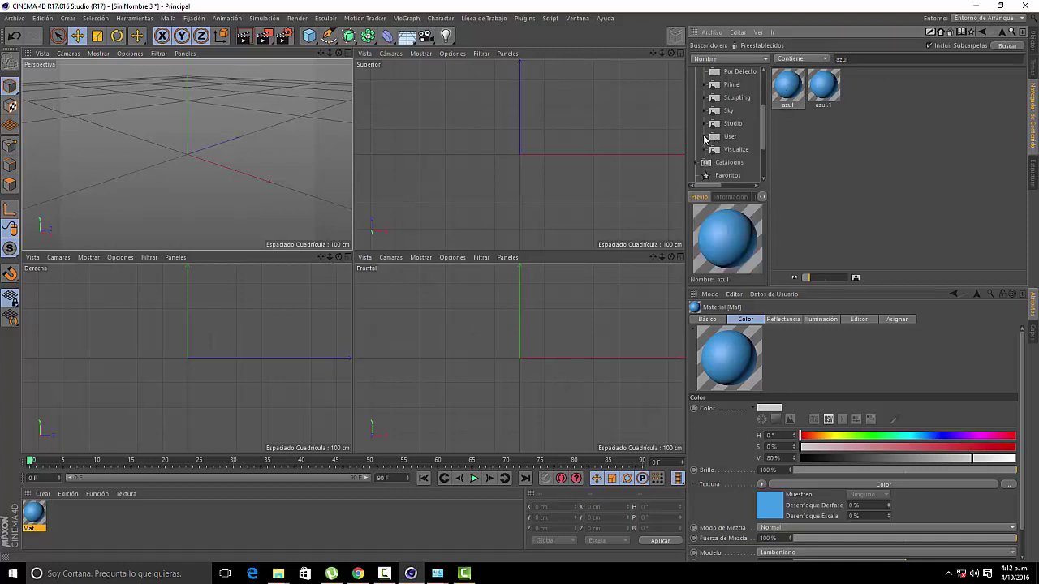
pyautogui.click(704, 137)
pyautogui.click(720, 150)
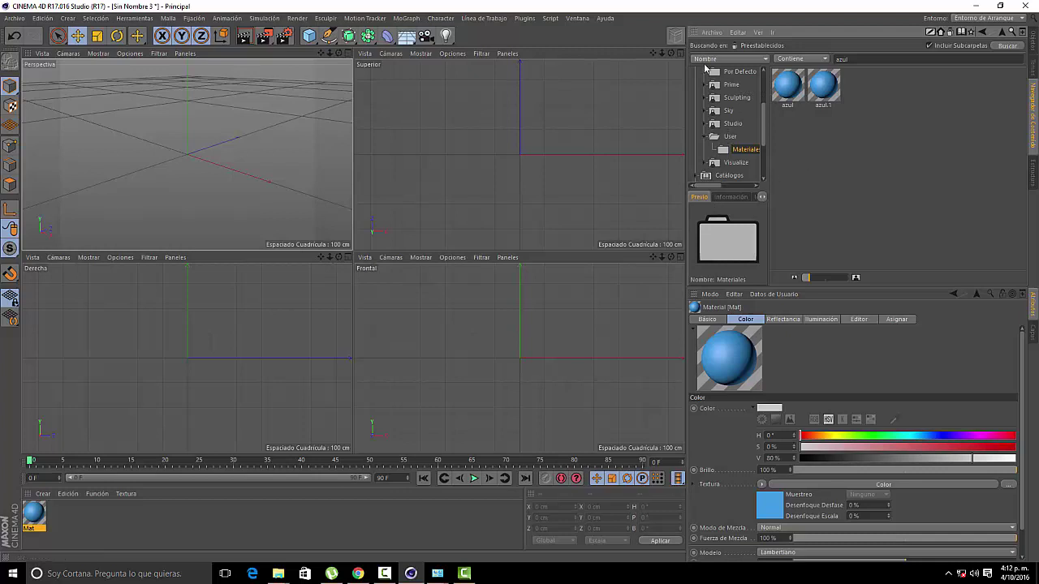
pyautogui.click(713, 33)
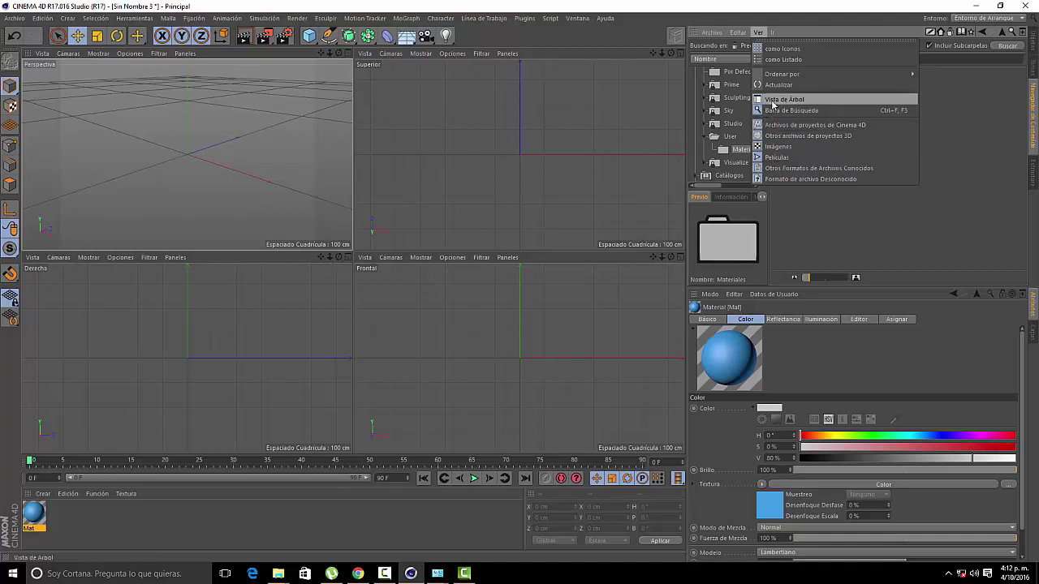
# Step: Hide the folder tree and add the azul material preset to the Alexis catalog
pyautogui.click(773, 102)
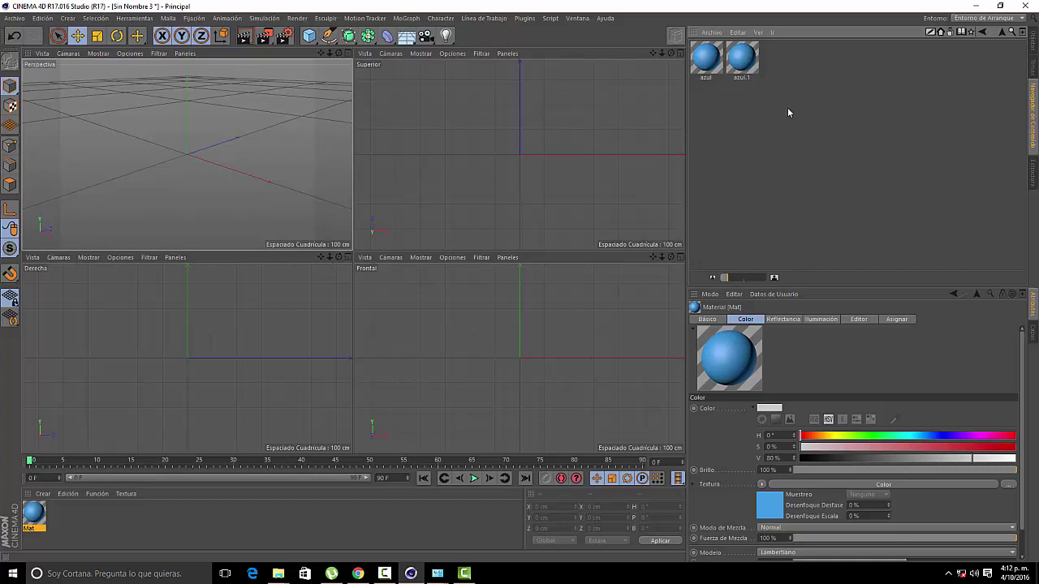
pyautogui.rightClick(710, 61)
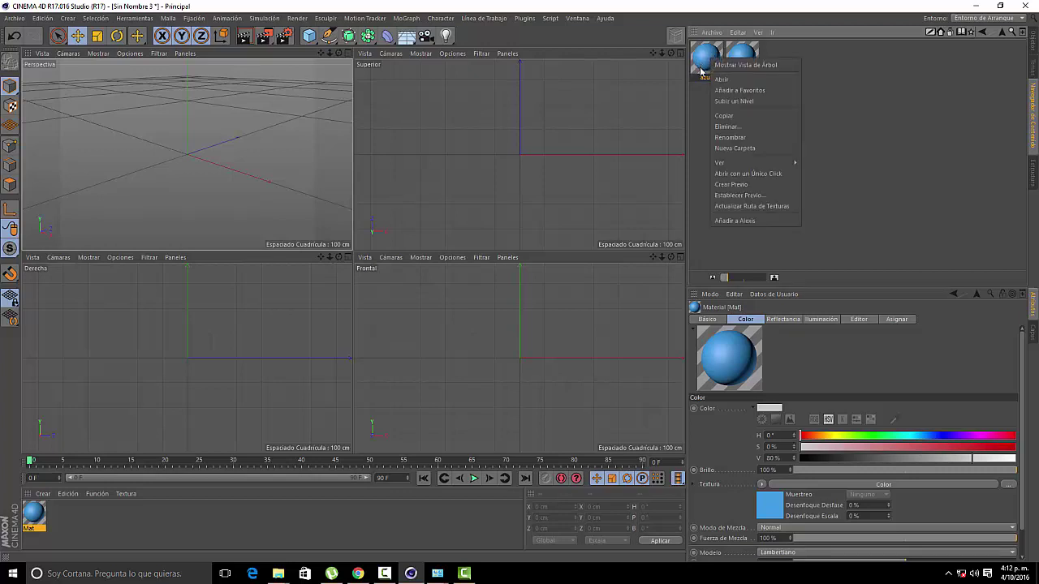
pyautogui.click(746, 220)
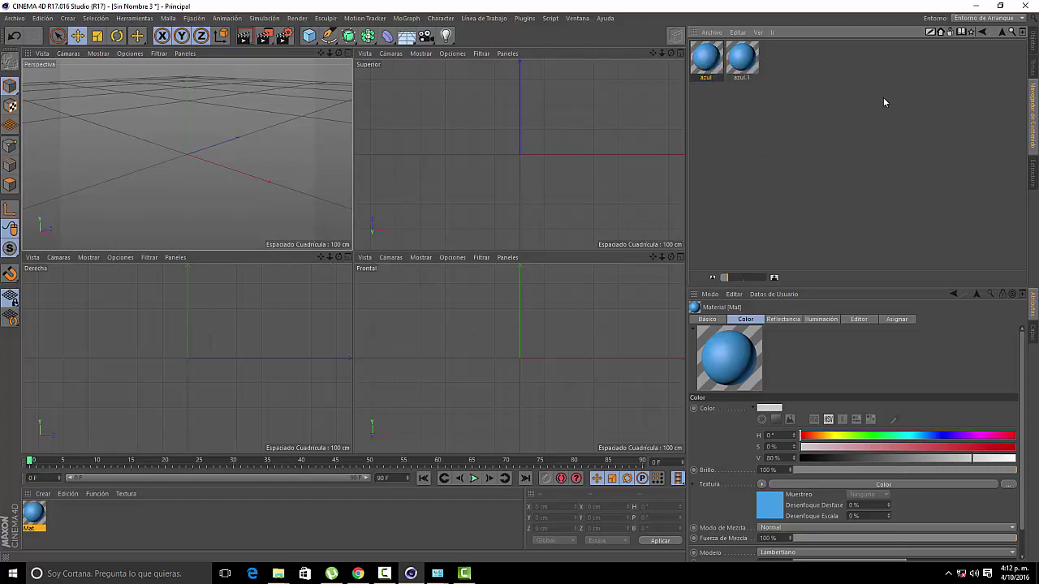
pyautogui.click(949, 32)
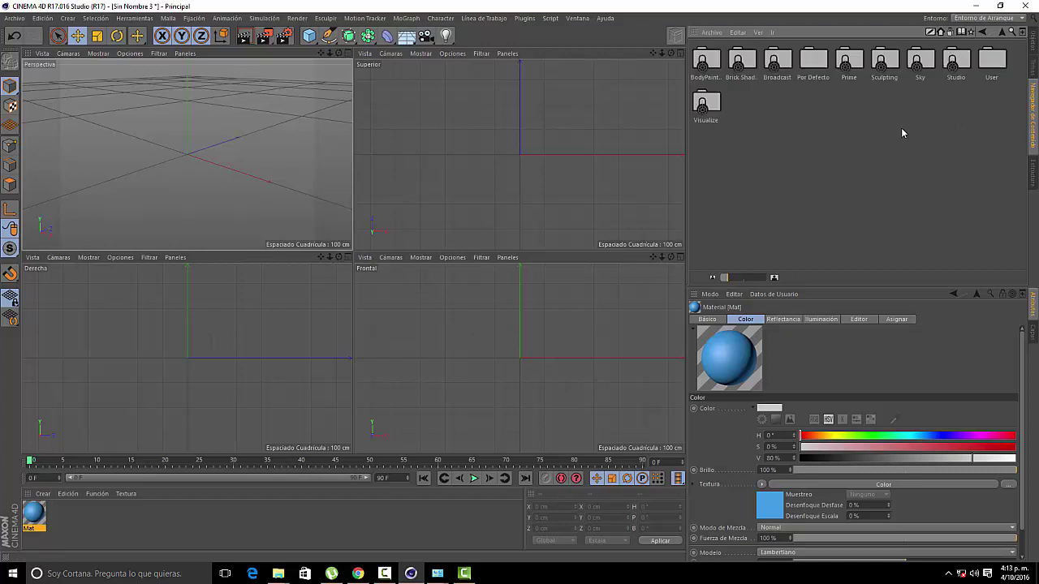
# Step: Open the Alexis catalog from Catálogos to confirm the azul material is listed
pyautogui.click(940, 33)
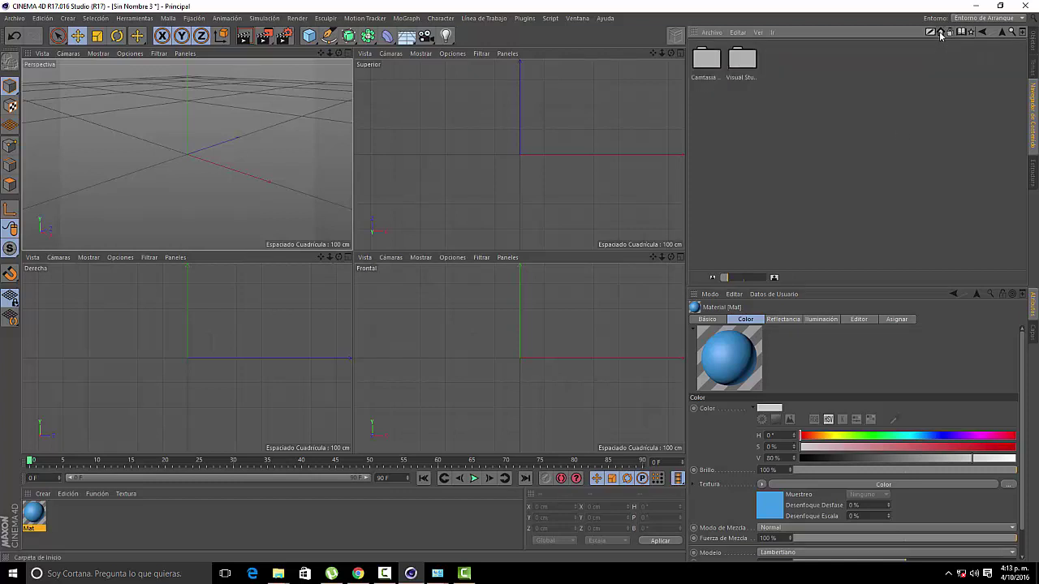
pyautogui.click(960, 32)
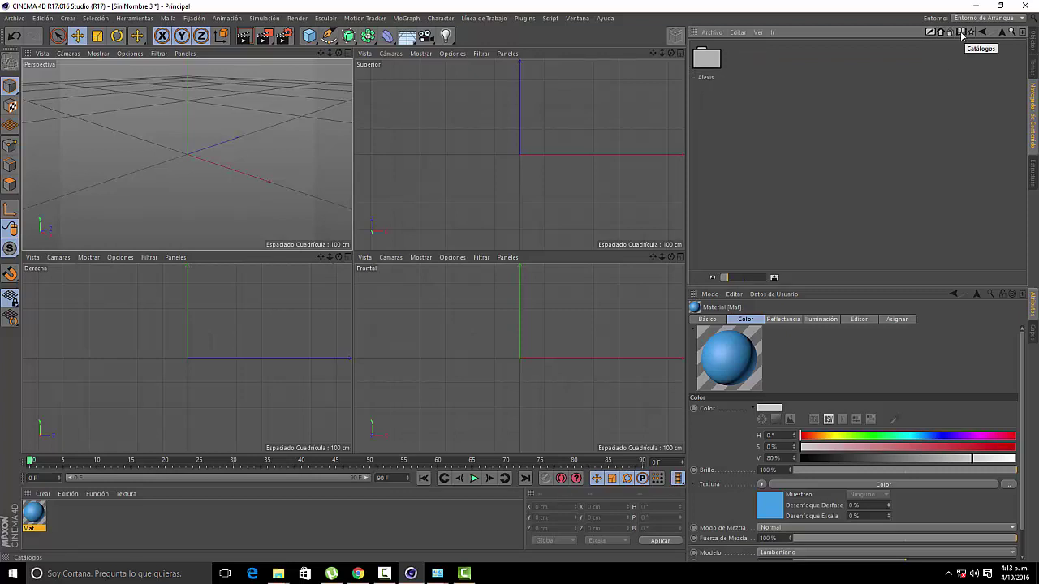
pyautogui.click(711, 60)
pyautogui.doubleClick(711, 60)
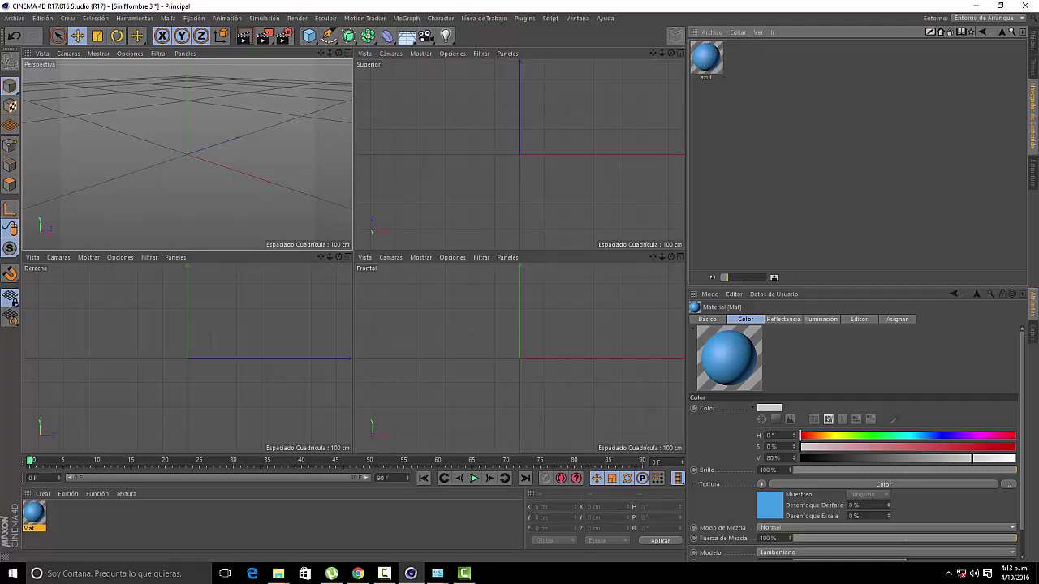
# Step: Browse Preestablecidos to Studio > Example Scenes > Character to show Don.c4d, Sancho.c4d and Fiabio.c4d
pyautogui.click(942, 34)
pyautogui.click(949, 33)
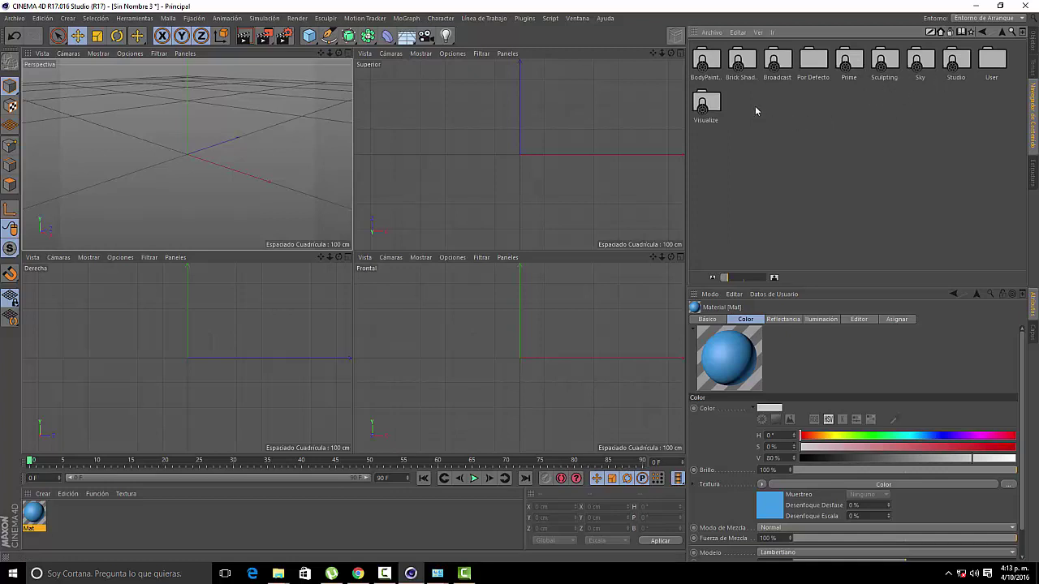
pyautogui.click(956, 66)
pyautogui.doubleClick(956, 67)
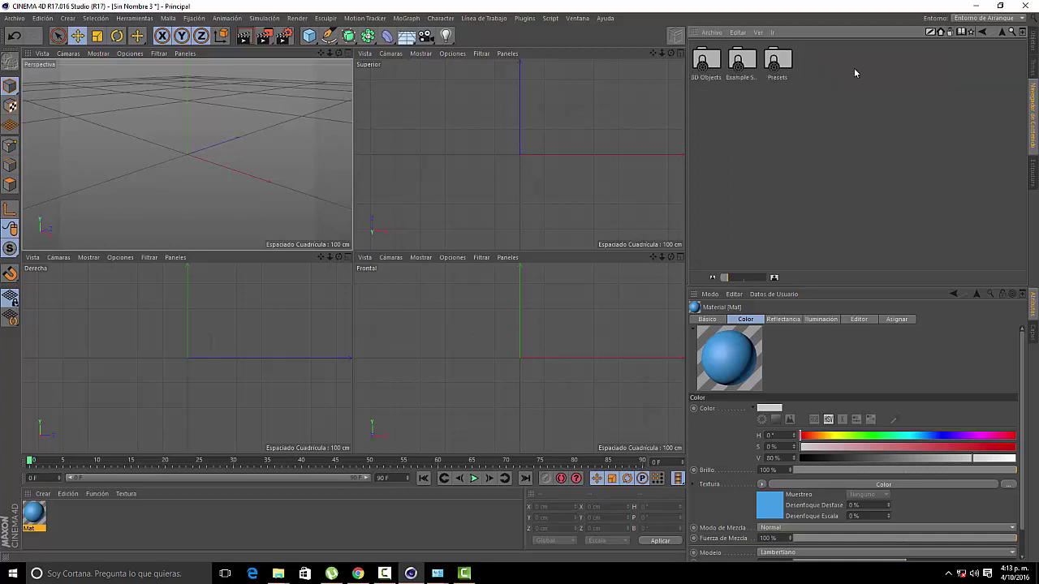
pyautogui.doubleClick(741, 61)
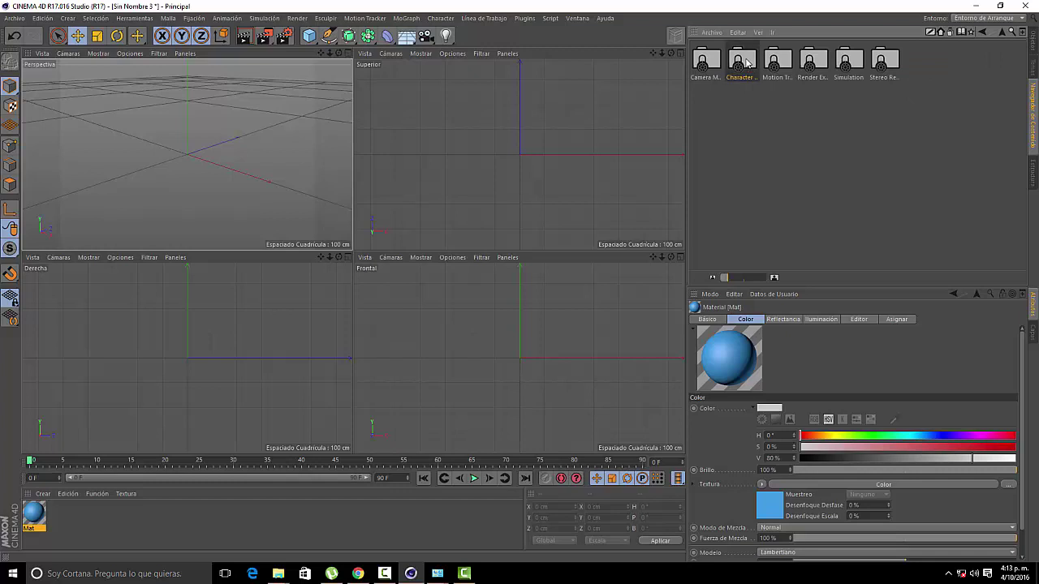
pyautogui.doubleClick(747, 64)
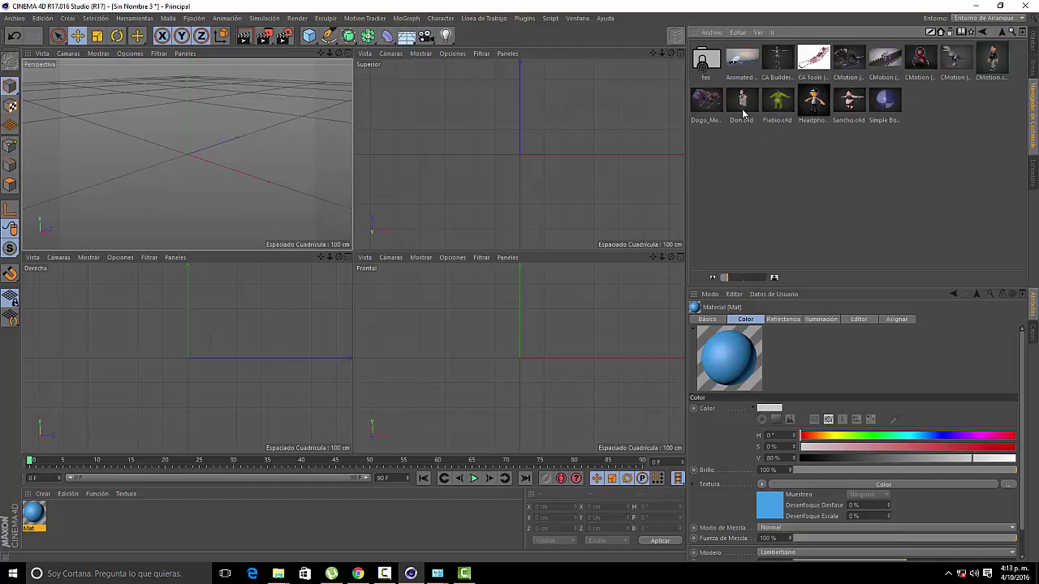
# Step: Load the Don.c4d scene and orbit the viewport to view the Don Quixote character from the front
pyautogui.doubleClick(740, 104)
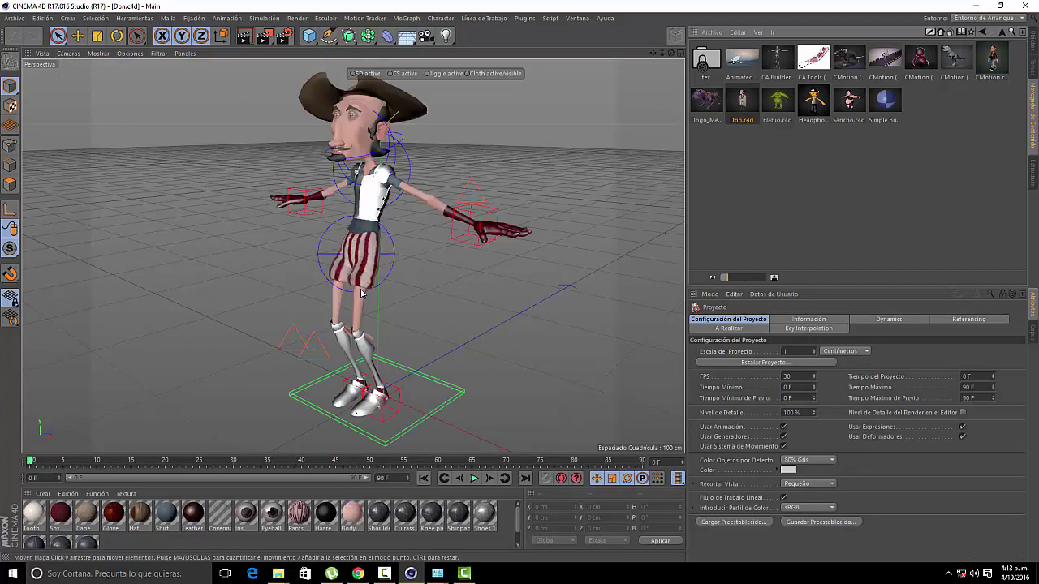
pyautogui.scroll(-2, 479, 267)
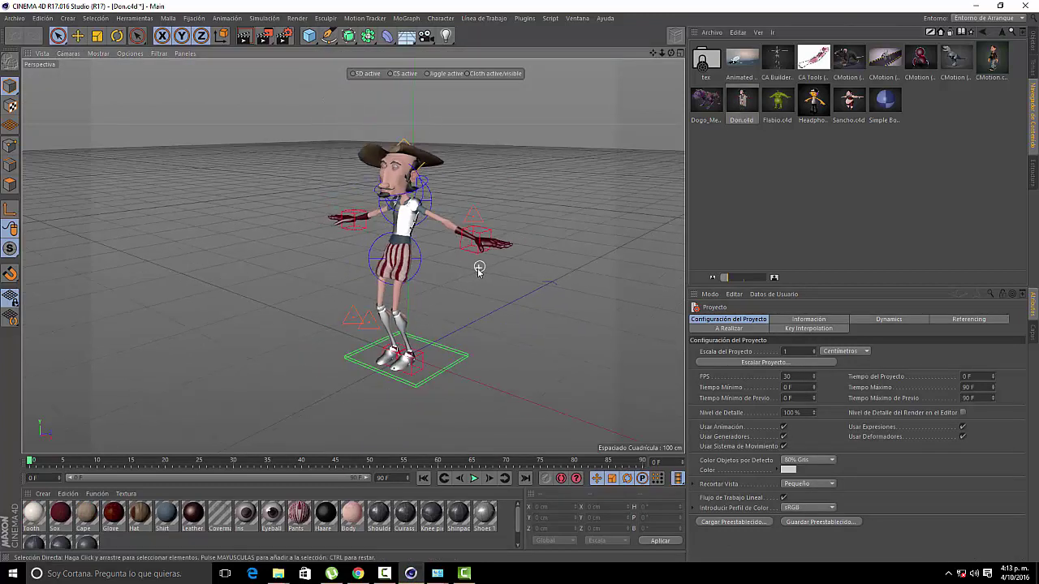
pyautogui.scroll(3, 478, 271)
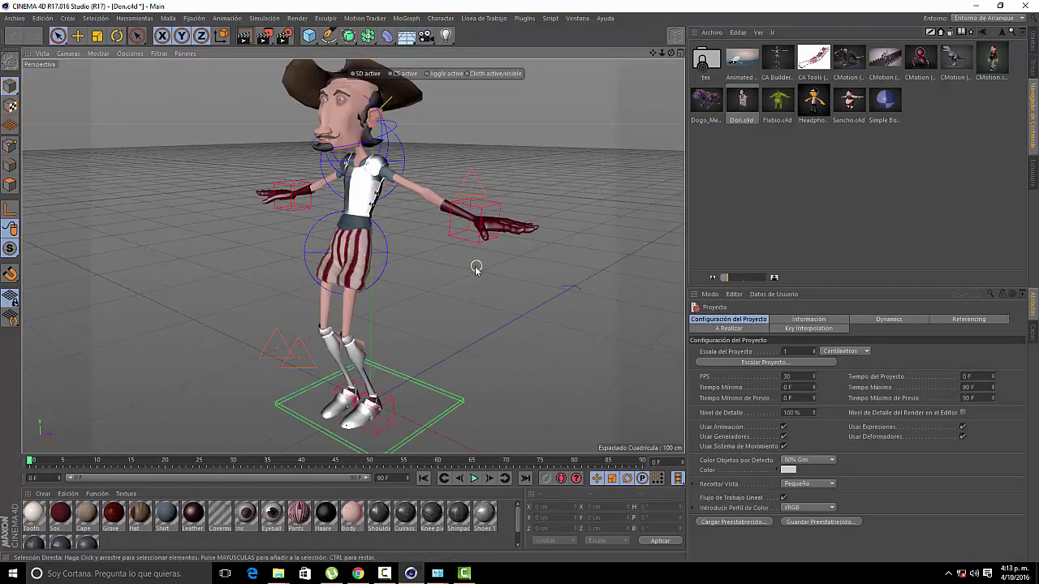
pyautogui.moveTo(463, 273)
pyautogui.keyDown('alt'); pyautogui.mouseDown()
pyautogui.moveTo(568, 281)
pyautogui.moveTo(552, 283)
pyautogui.mouseUp(); pyautogui.keyUp('alt')
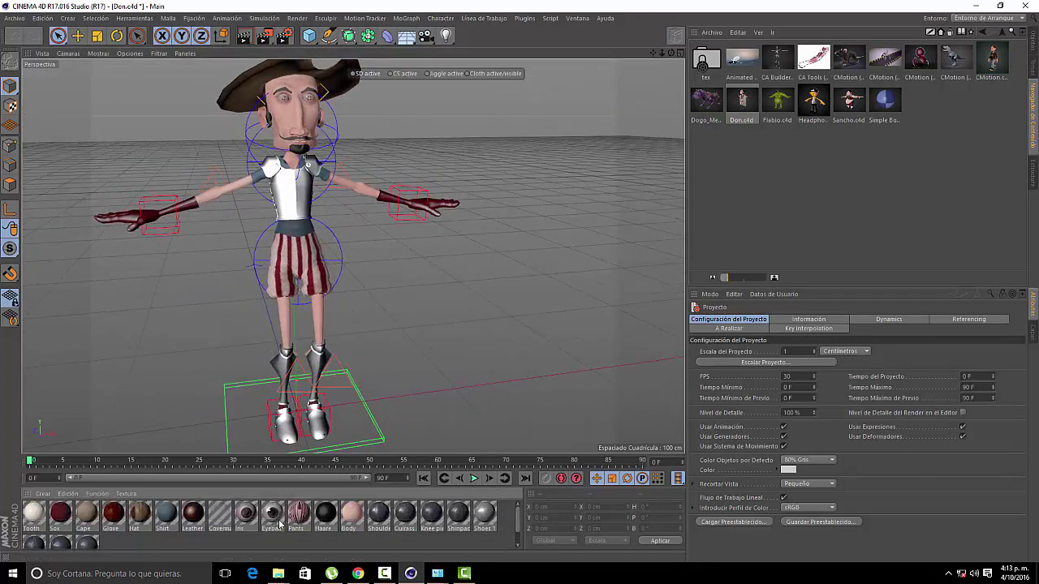
# Step: Add Don.c4d via Añadir a Alexis and confirm the catalog lists both azul and Don.c4d
pyautogui.rightClick(747, 98)
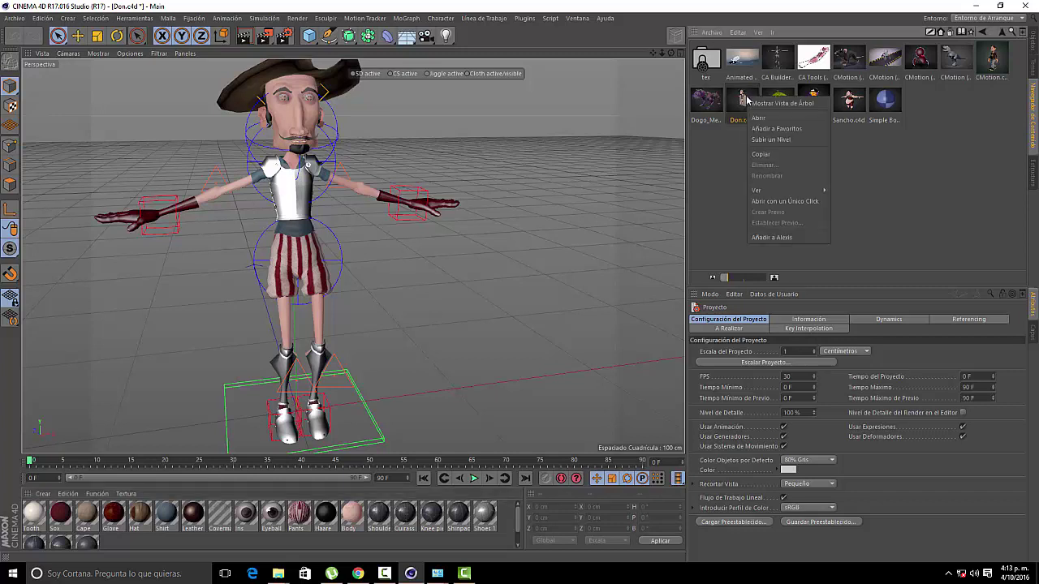
pyautogui.click(771, 237)
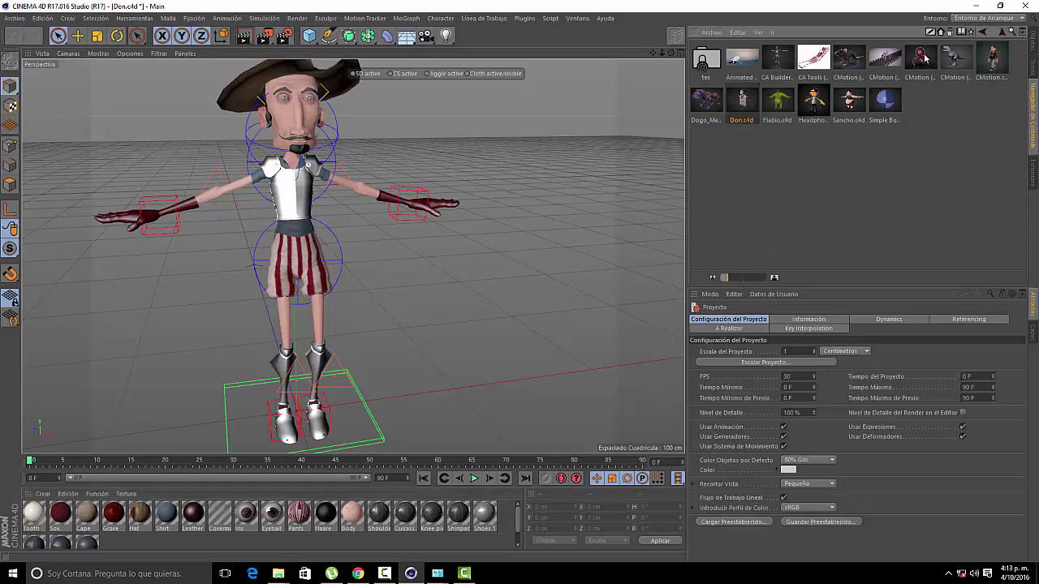
pyautogui.click(961, 33)
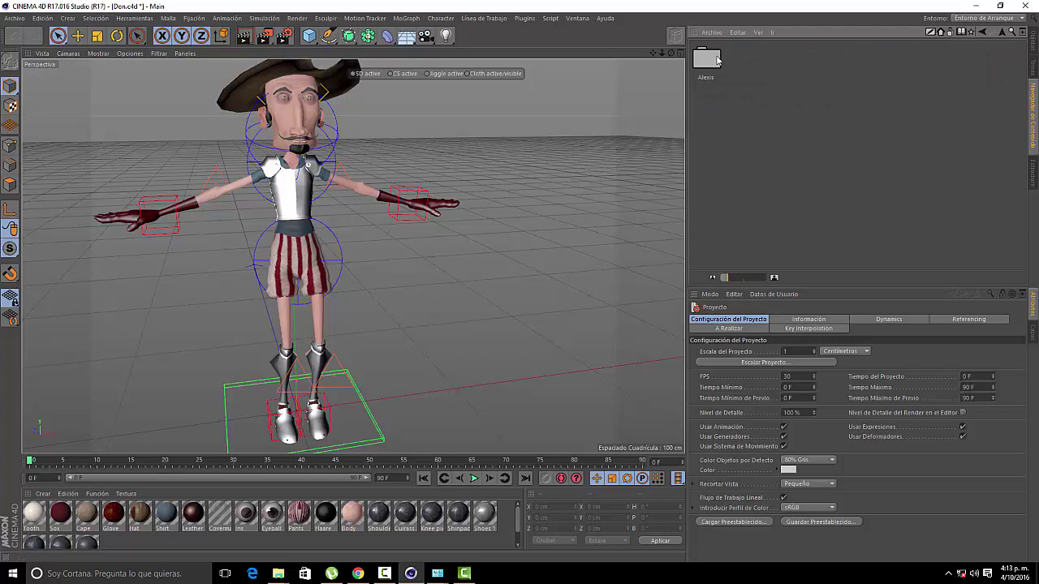
pyautogui.doubleClick(716, 59)
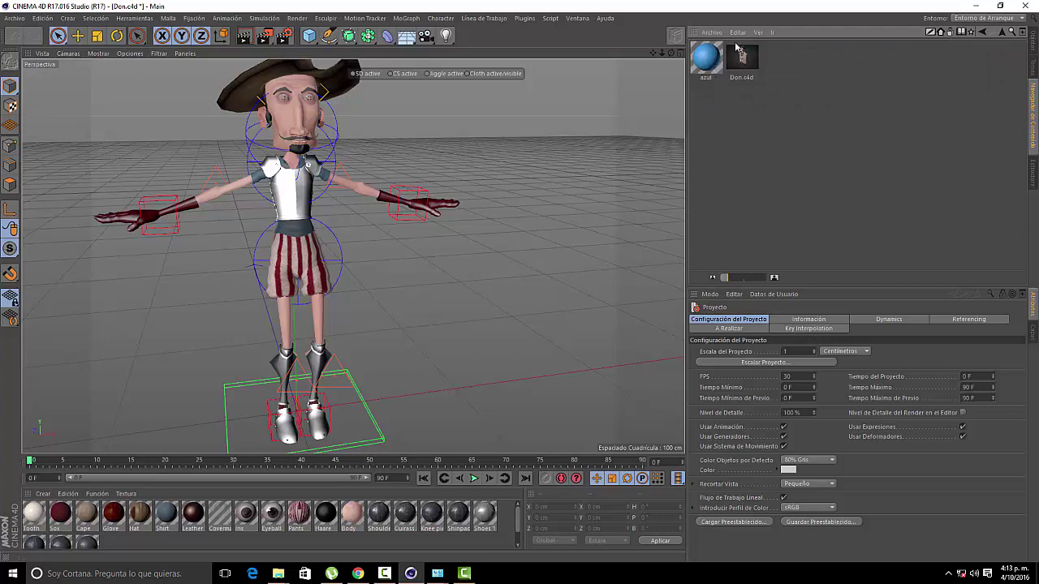